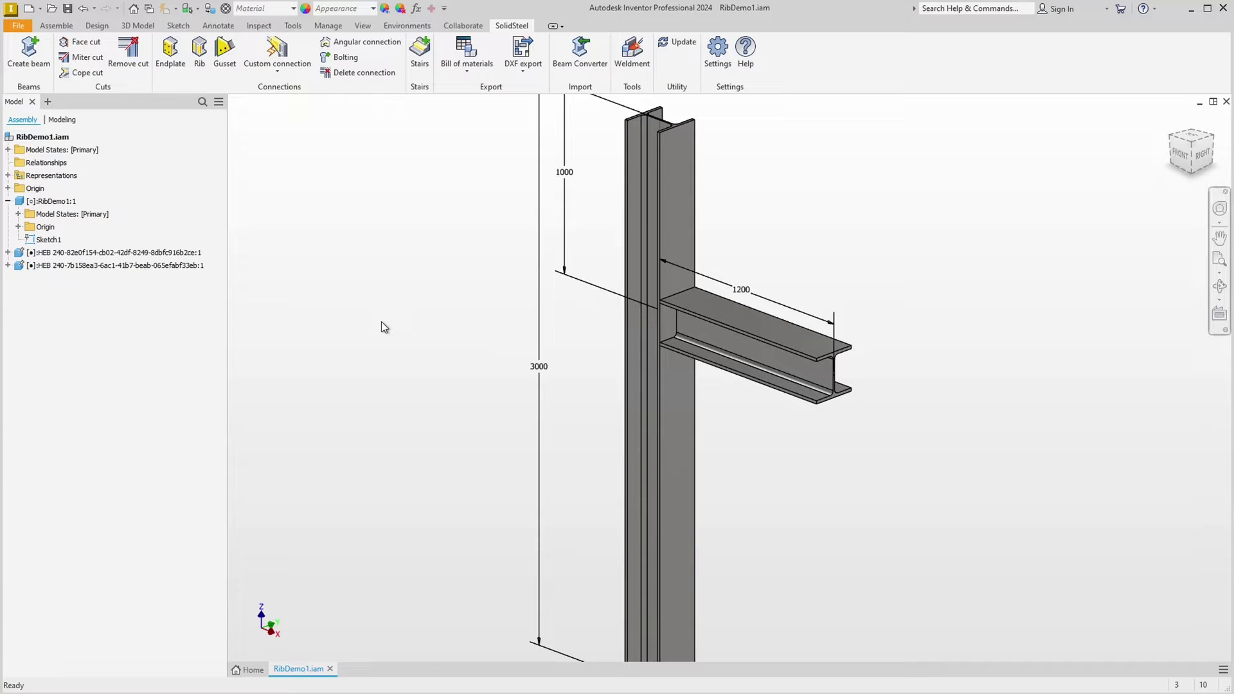
Start a rib on the column with 620 mm additional offset and the middle rib offset option.
click(199, 52)
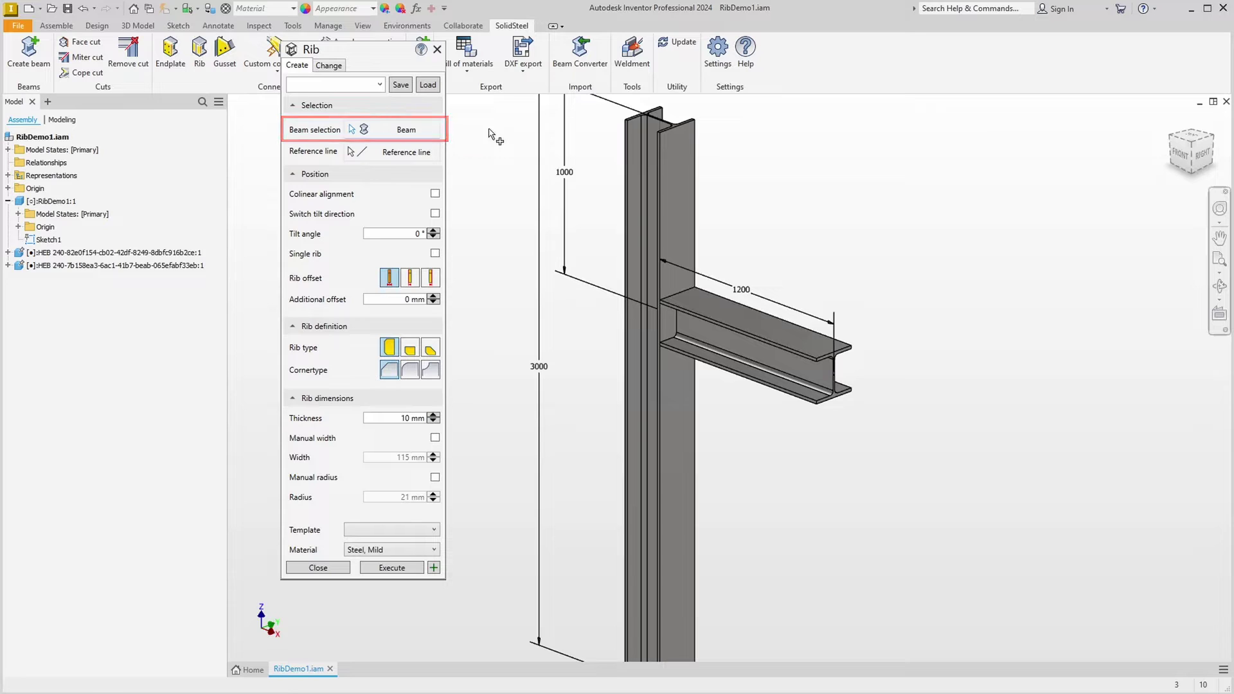
click(631, 209)
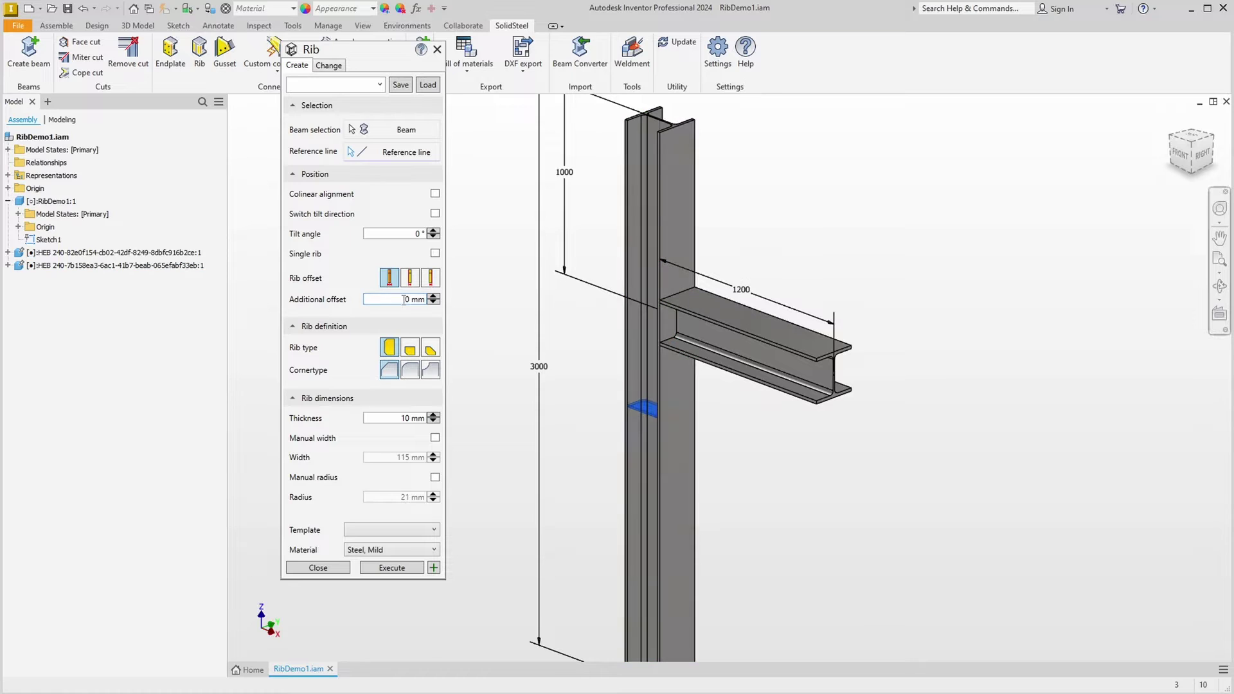
text(620)
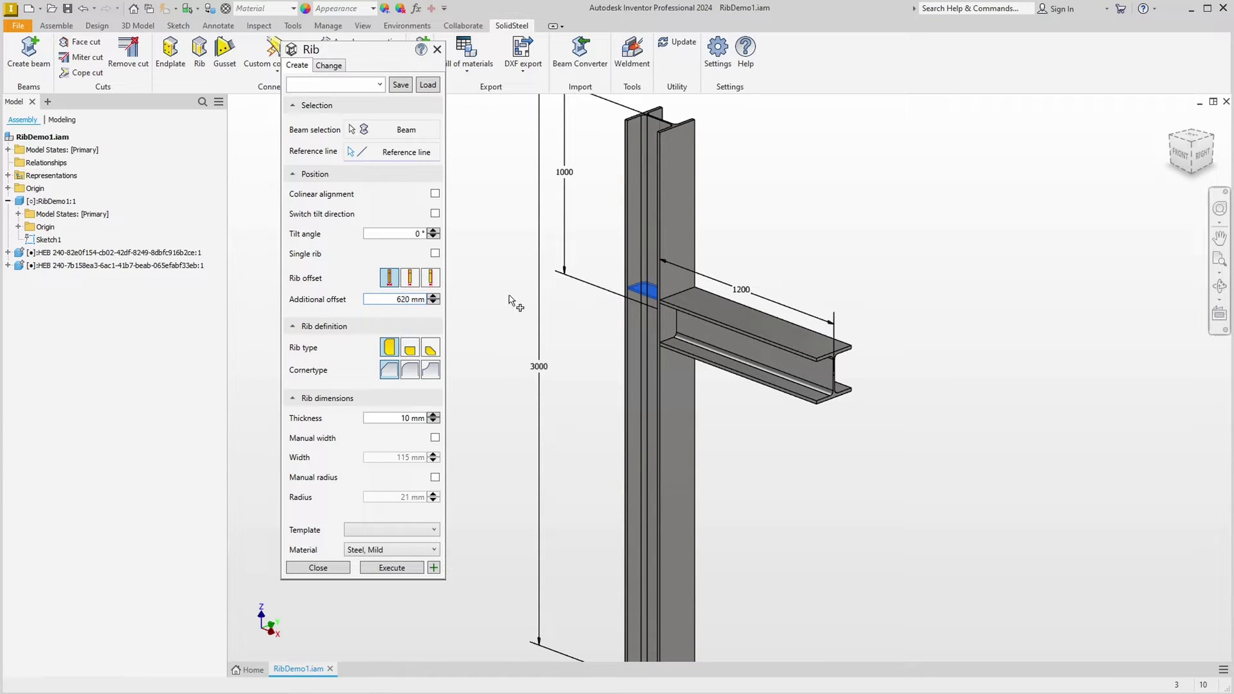
scroll(517, 302, up, 3)
scroll(517, 302, up, 3)
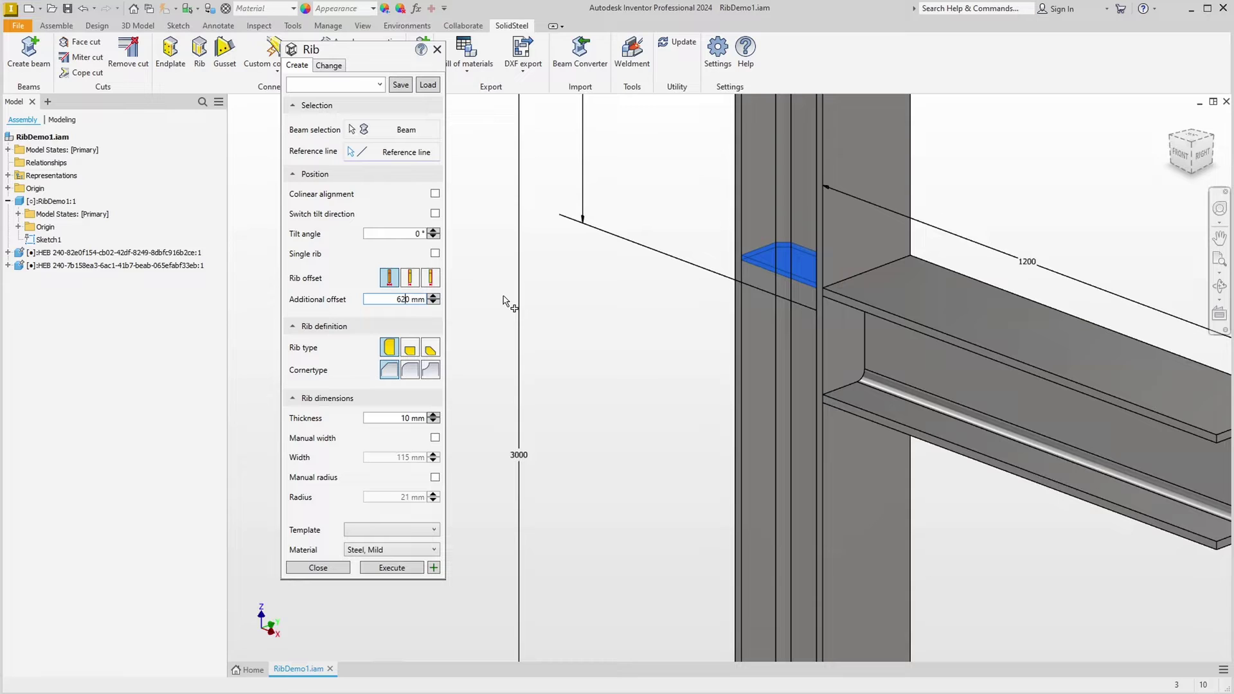
click(411, 278)
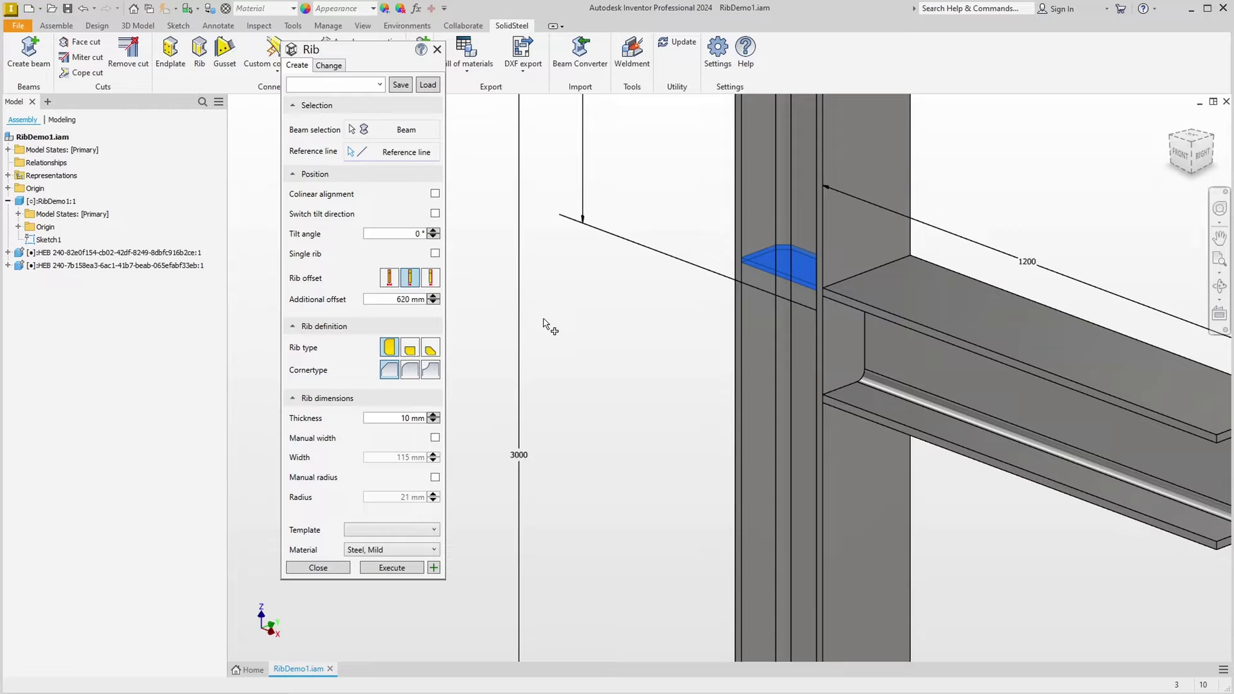
Apply the top-flange rib, then add the bottom-flange rib with 0 mm offset and right alignment.
click(436, 568)
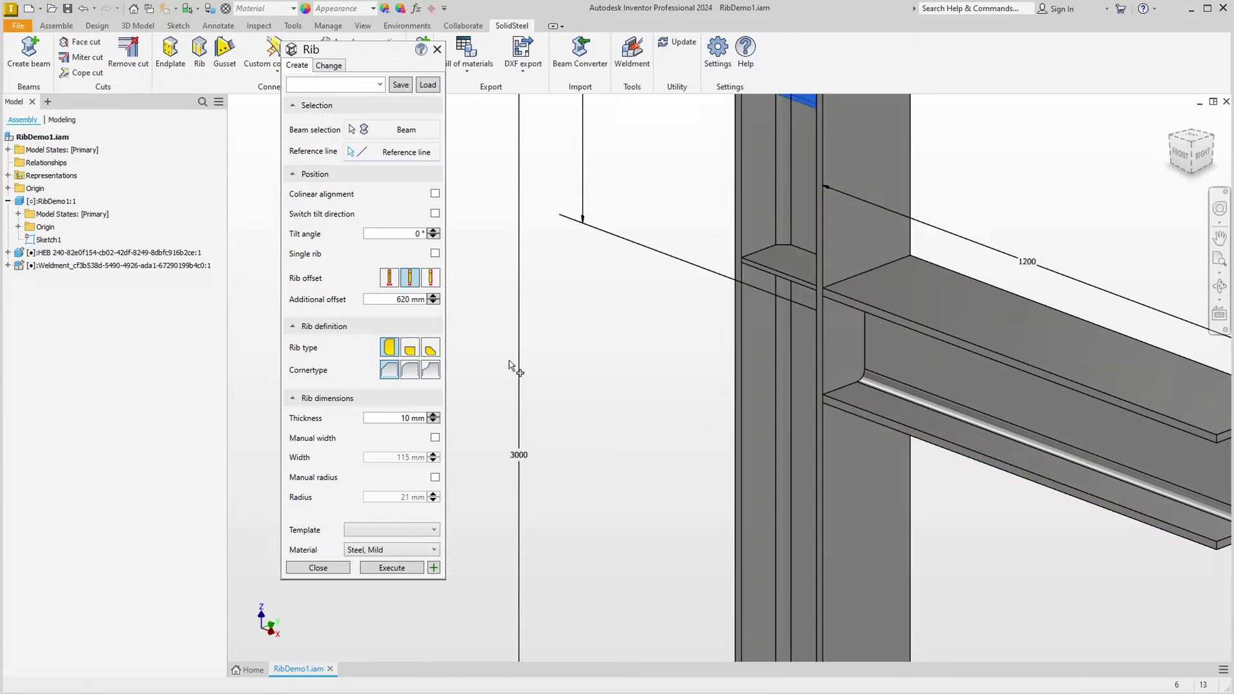
click(416, 299)
text(0)
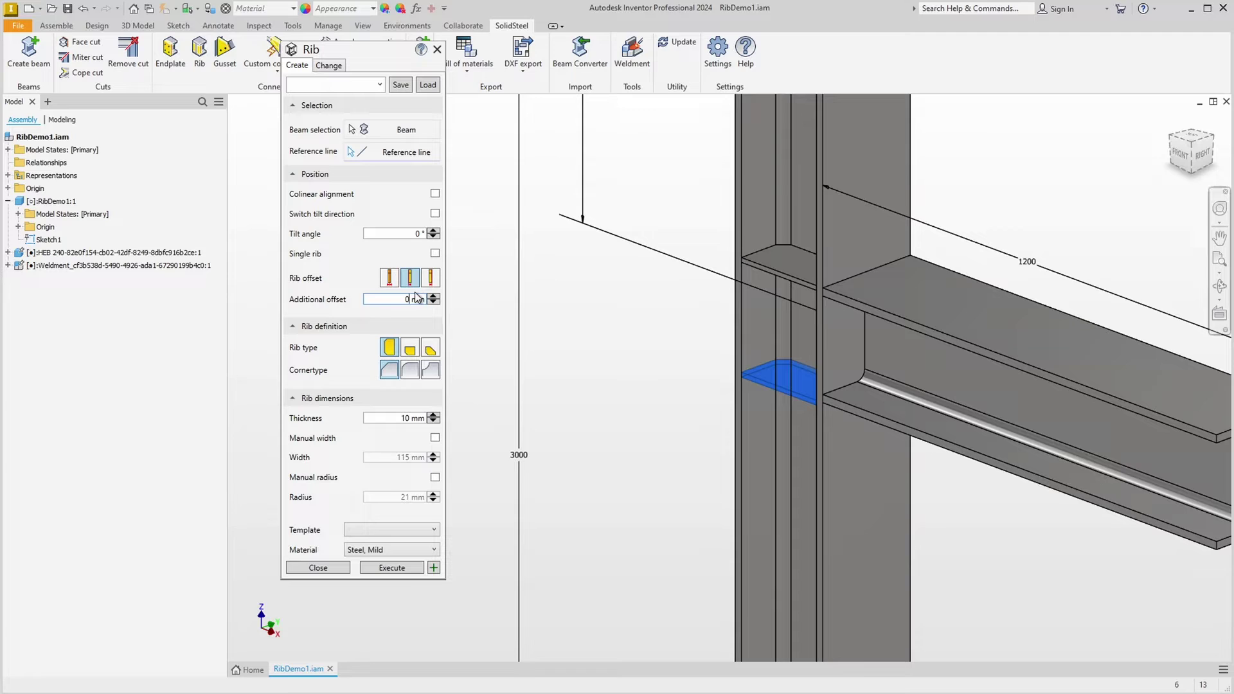
click(430, 278)
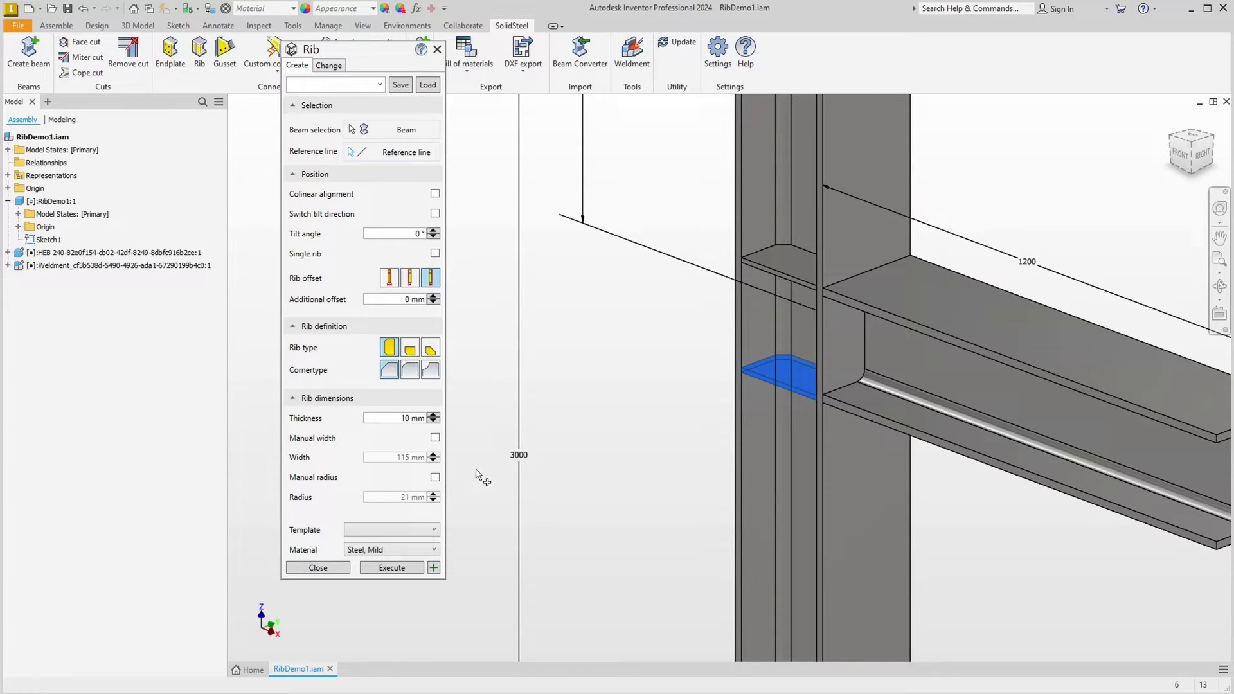
click(394, 568)
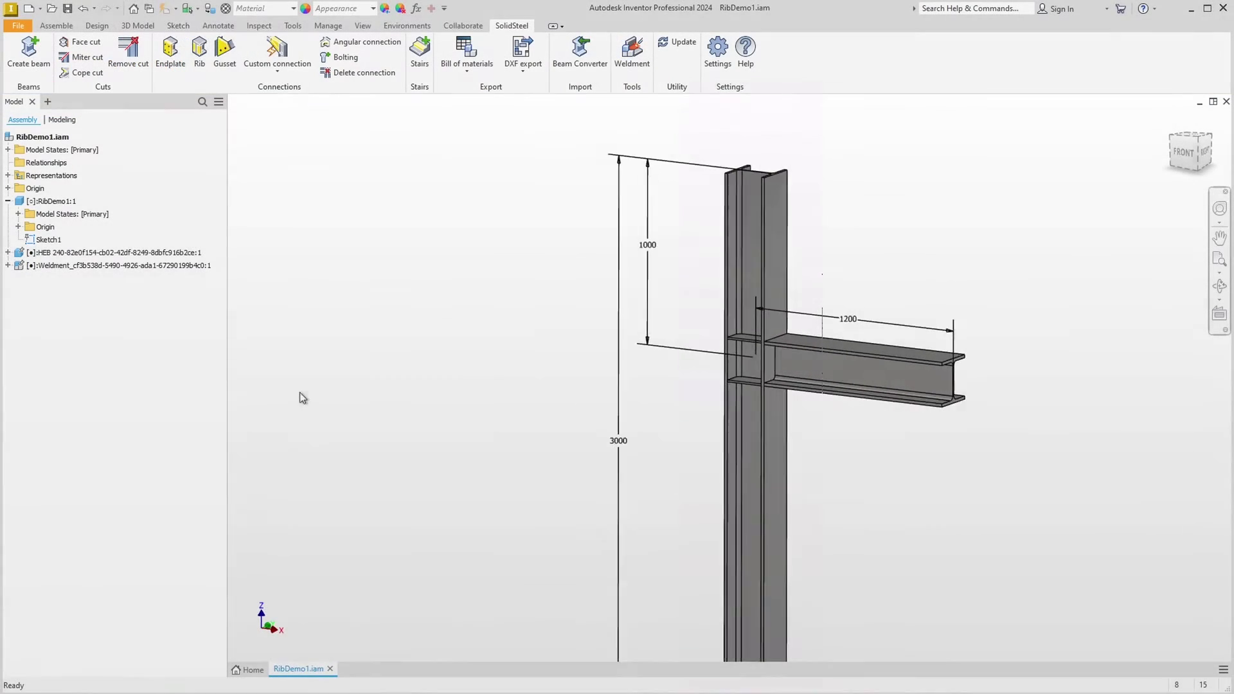
Change the beam's 1000 height dimension below the column top to 1600.
double_click(662, 254)
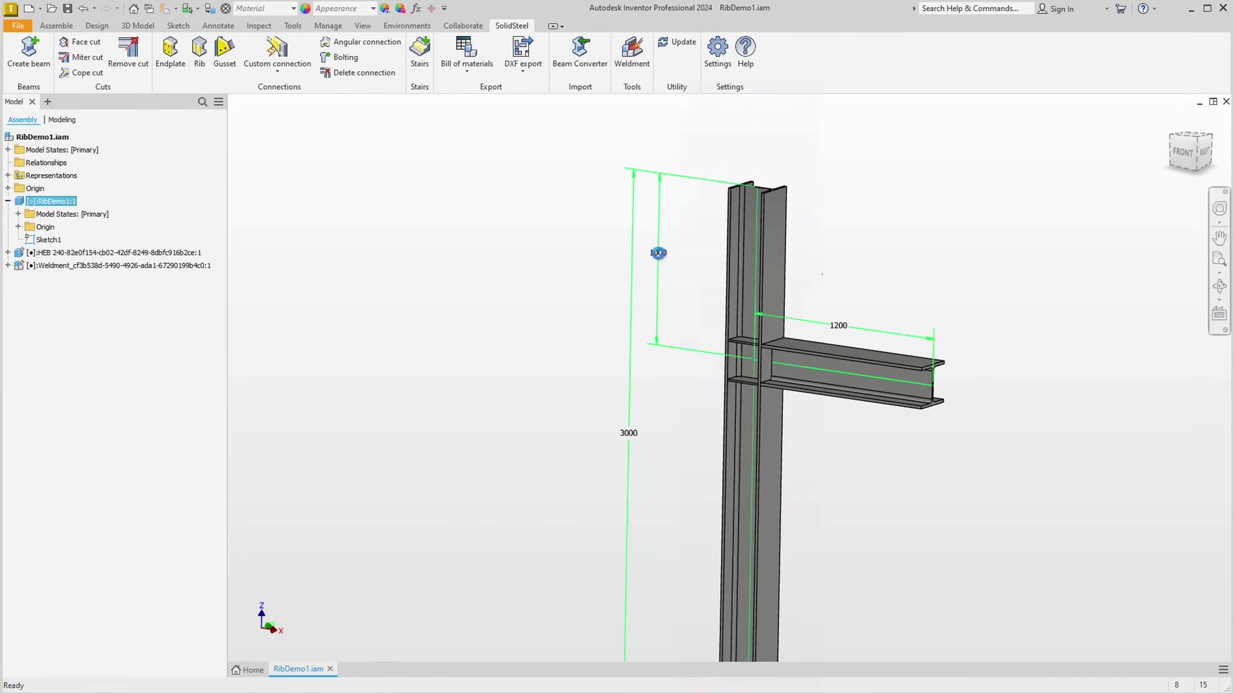
double_click(618, 302)
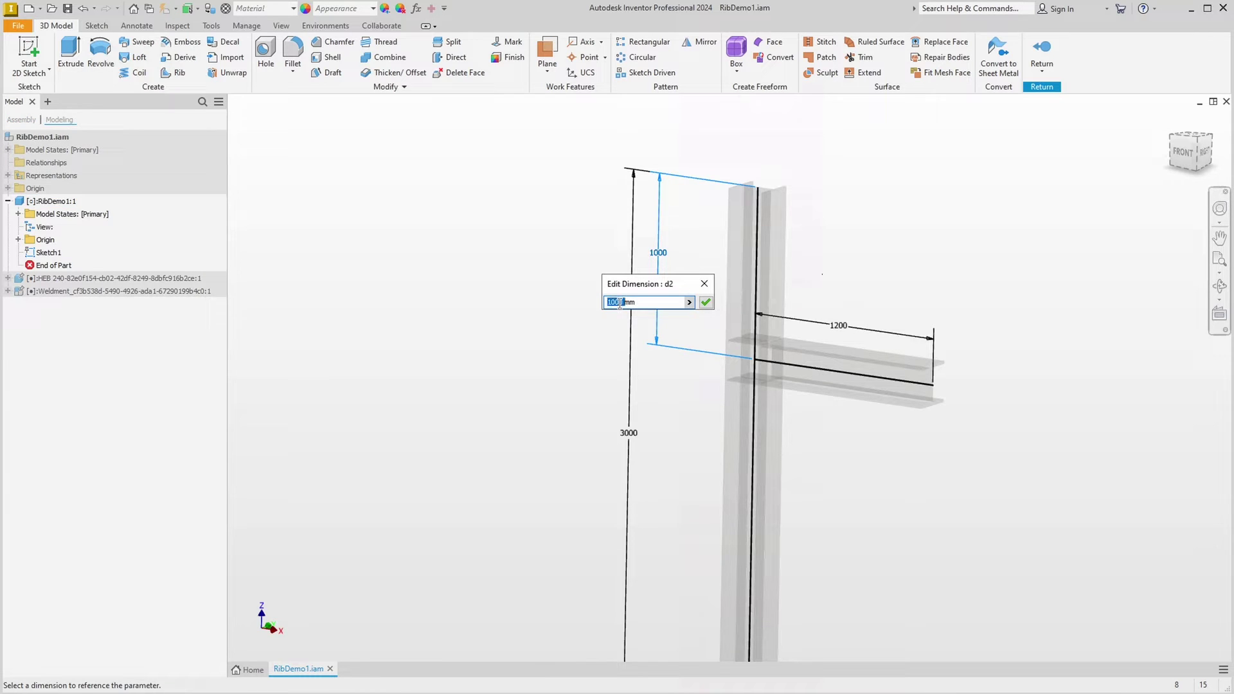
text(1600)
key(Return)
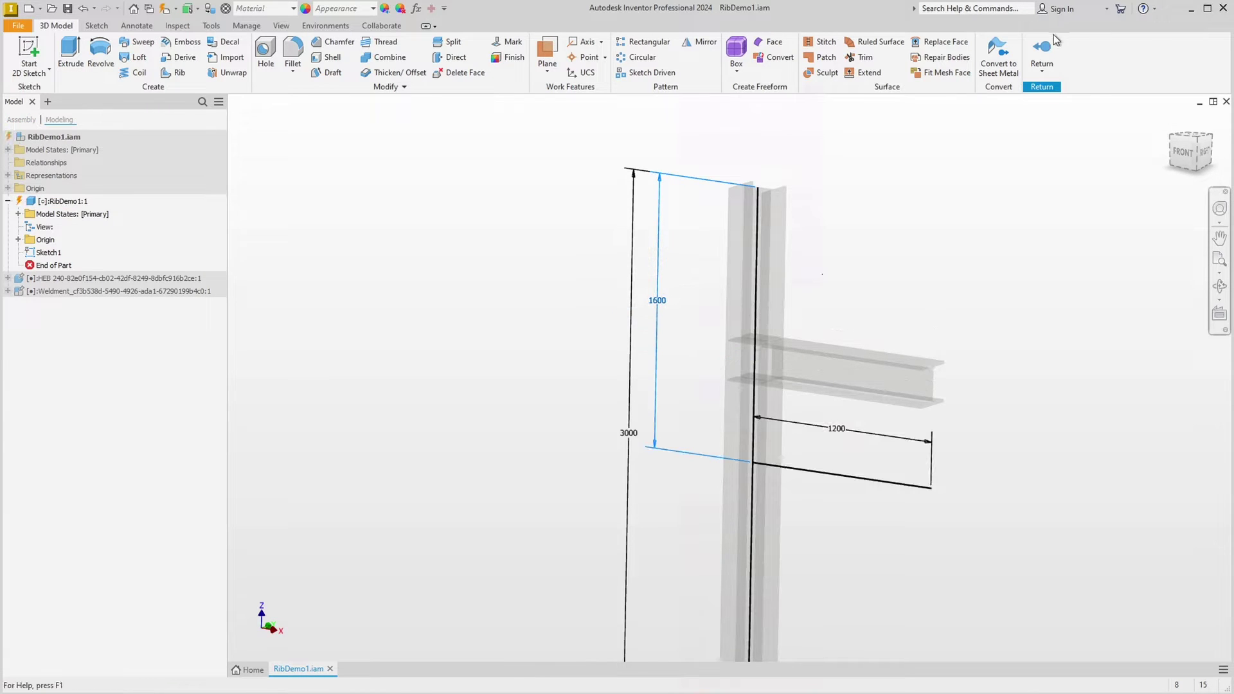
click(1044, 51)
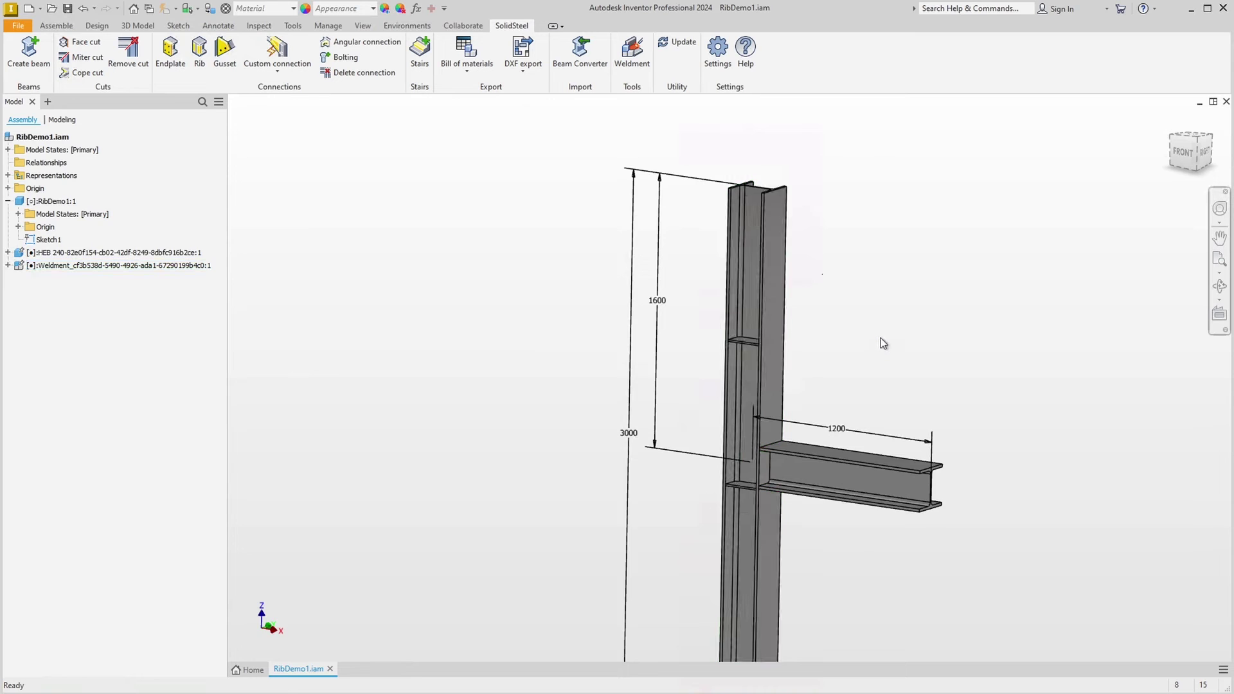
Lengthen the column from 3000 to 4500 and regenerate the beams.
scroll(881, 337, up, 2)
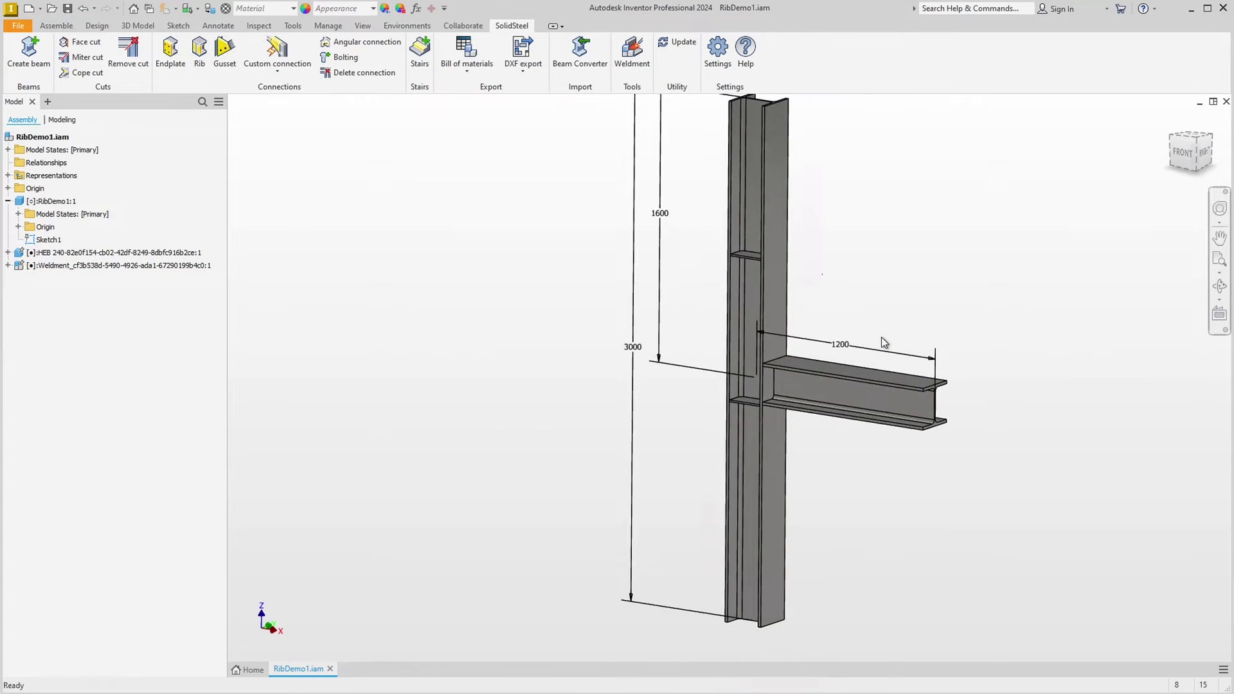
scroll(884, 343, up, 1)
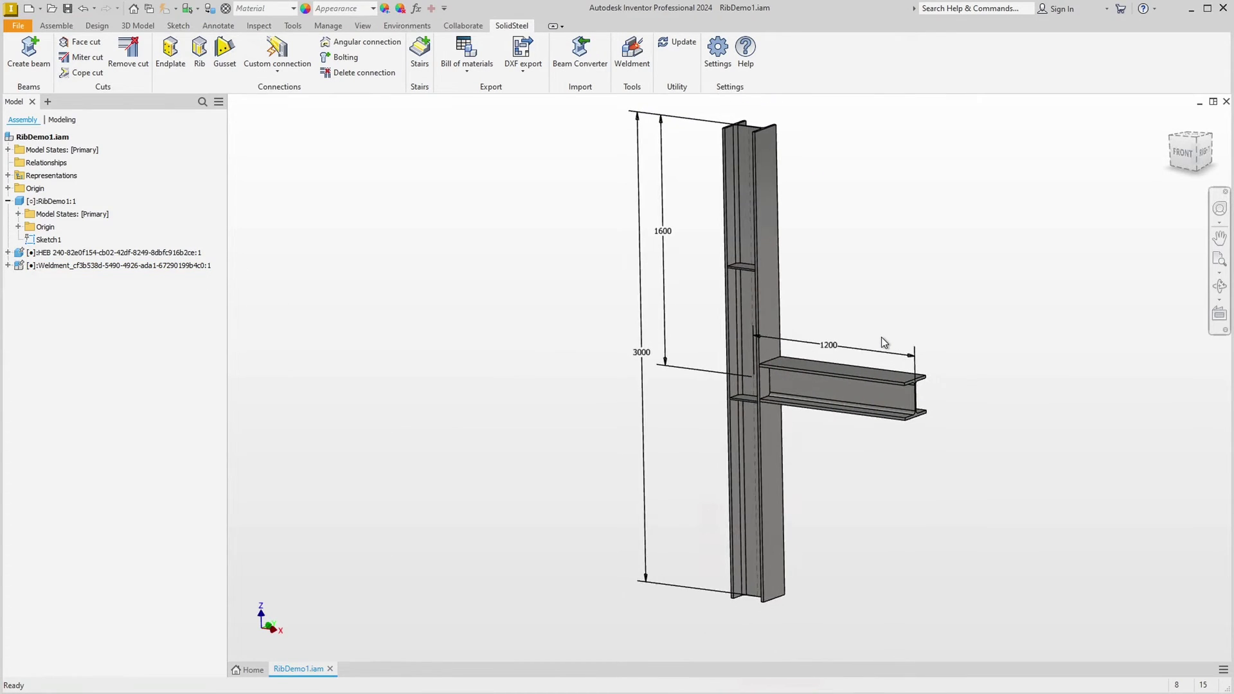
scroll(881, 336, up, 1)
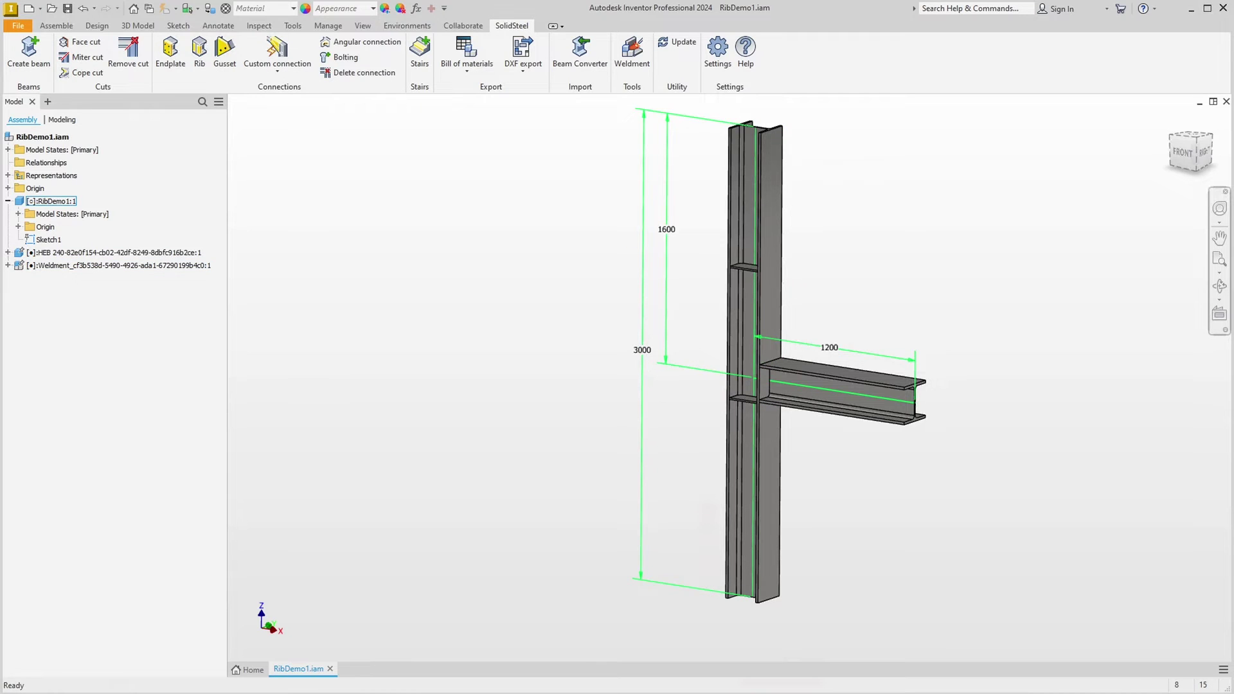
double_click(641, 352)
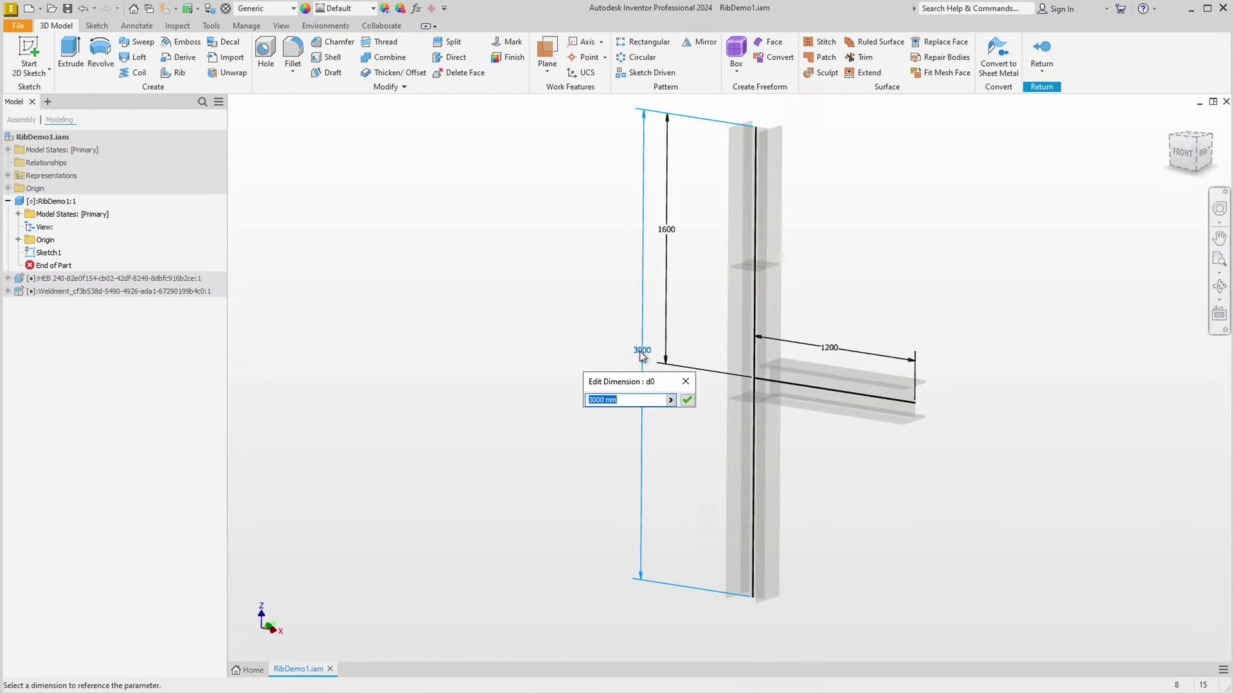
text(4500)
key(Return)
click(1042, 52)
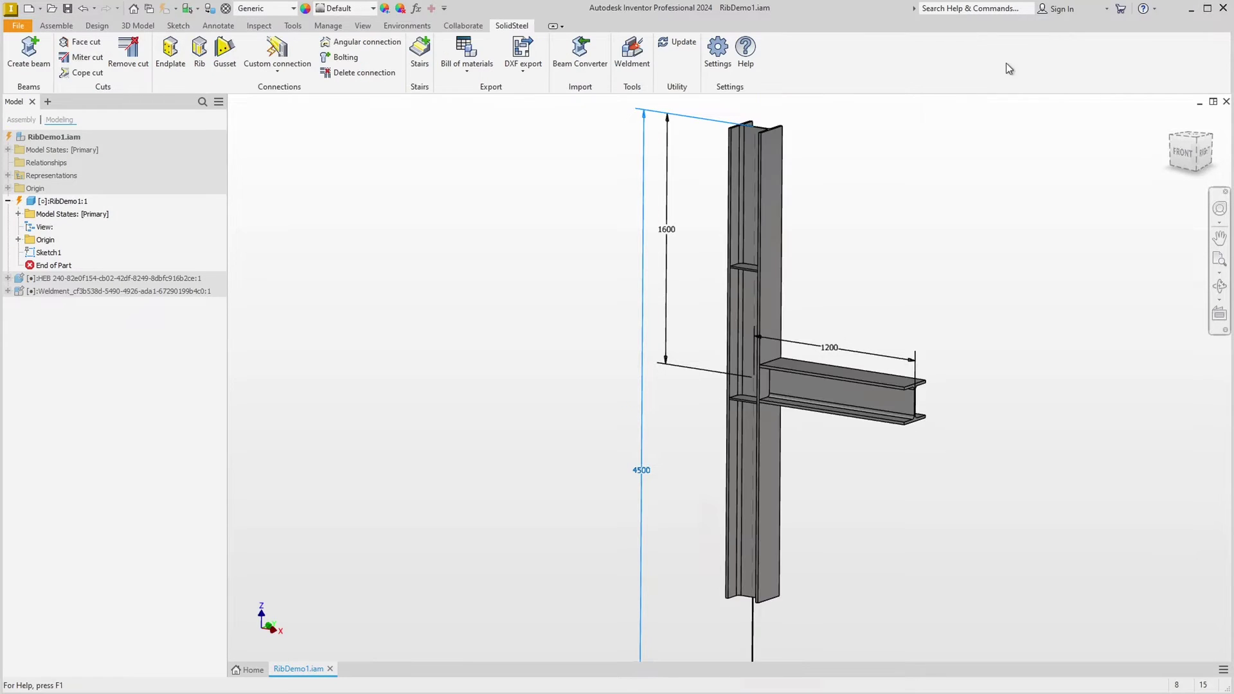
click(684, 44)
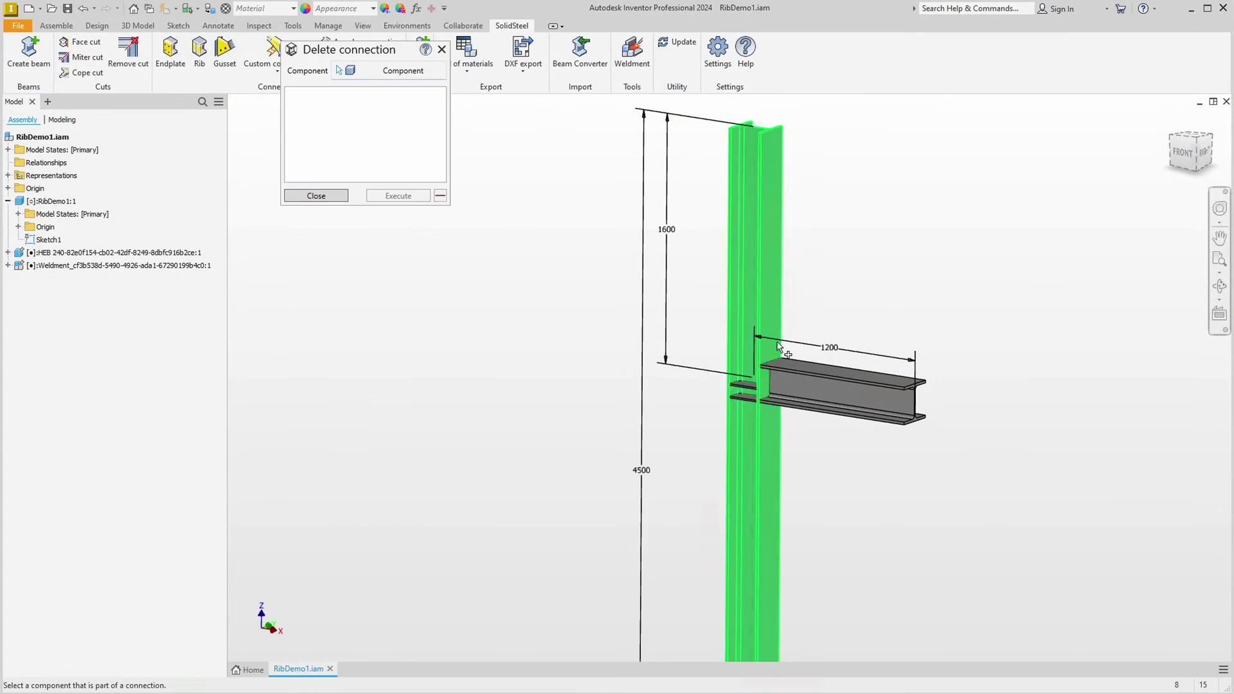
Delete the rib connection at the beam joint and switch to creating a new rib.
click(744, 384)
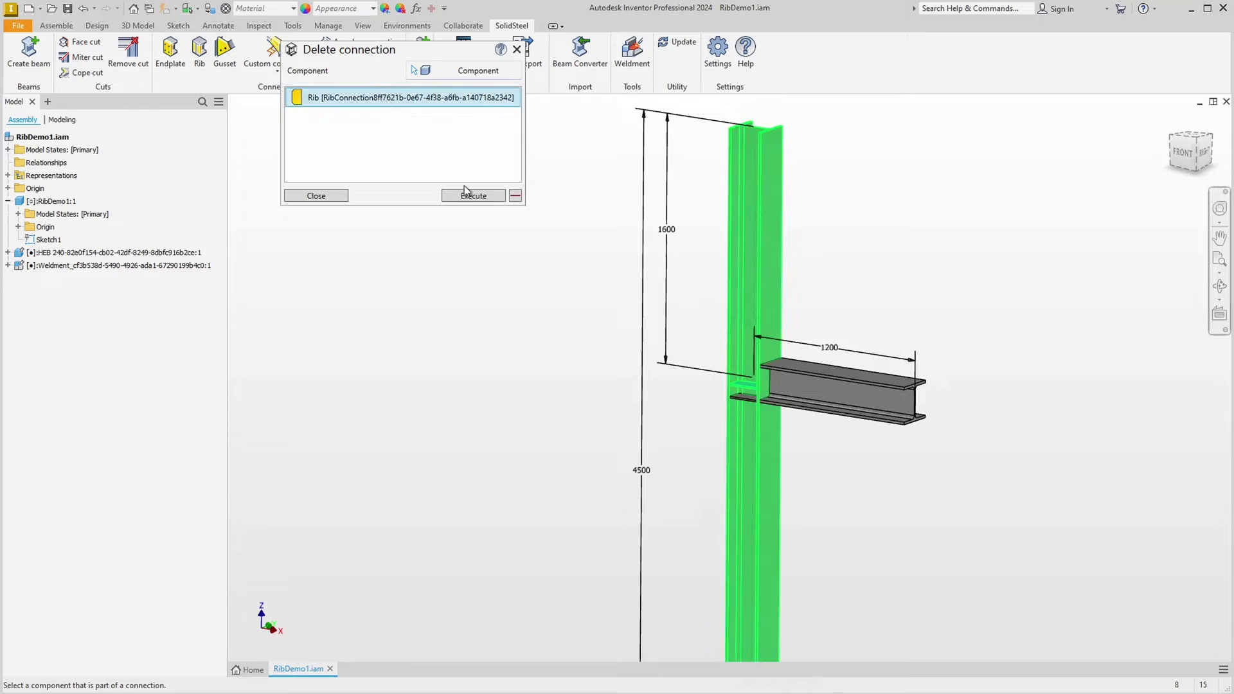
click(466, 196)
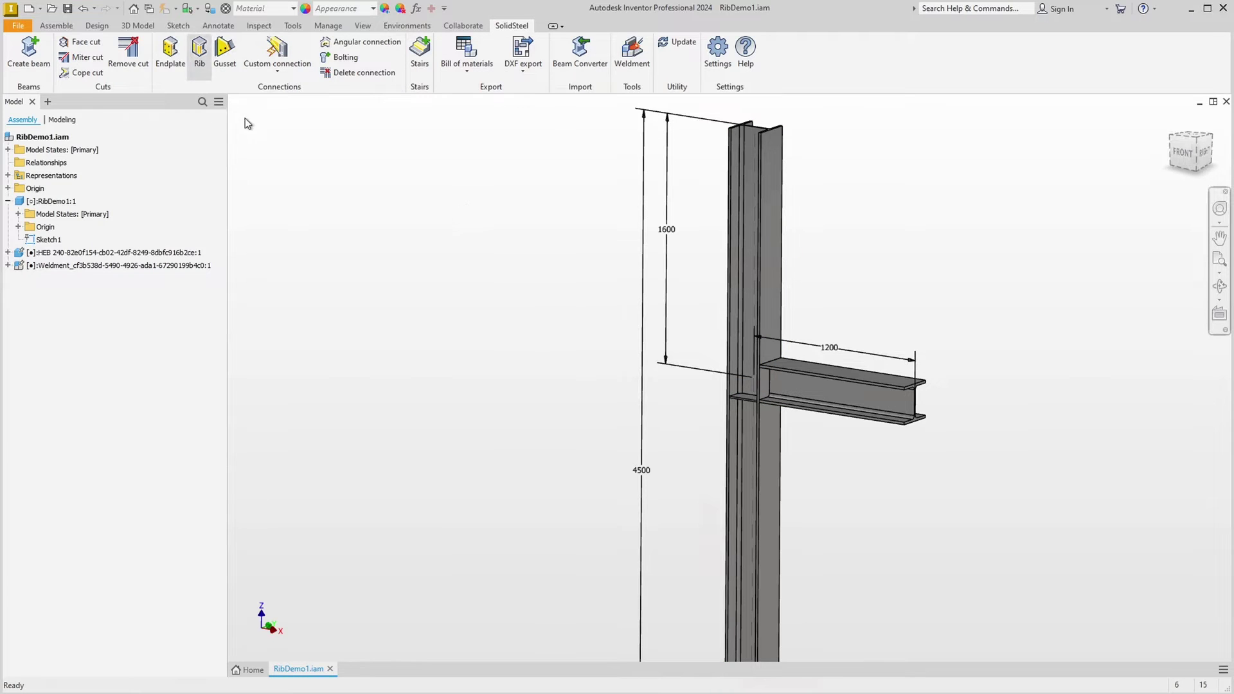
click(297, 66)
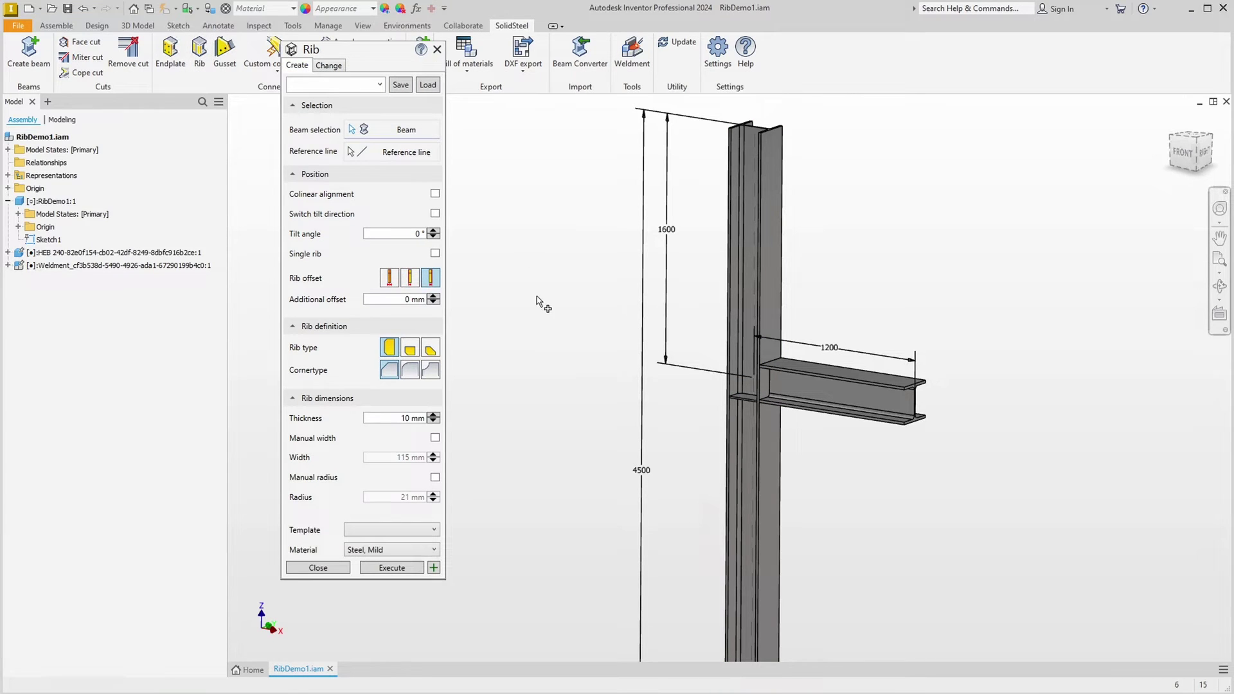
Create a new rib on the column at the beam joint with a changed offset alignment.
click(784, 362)
click(409, 278)
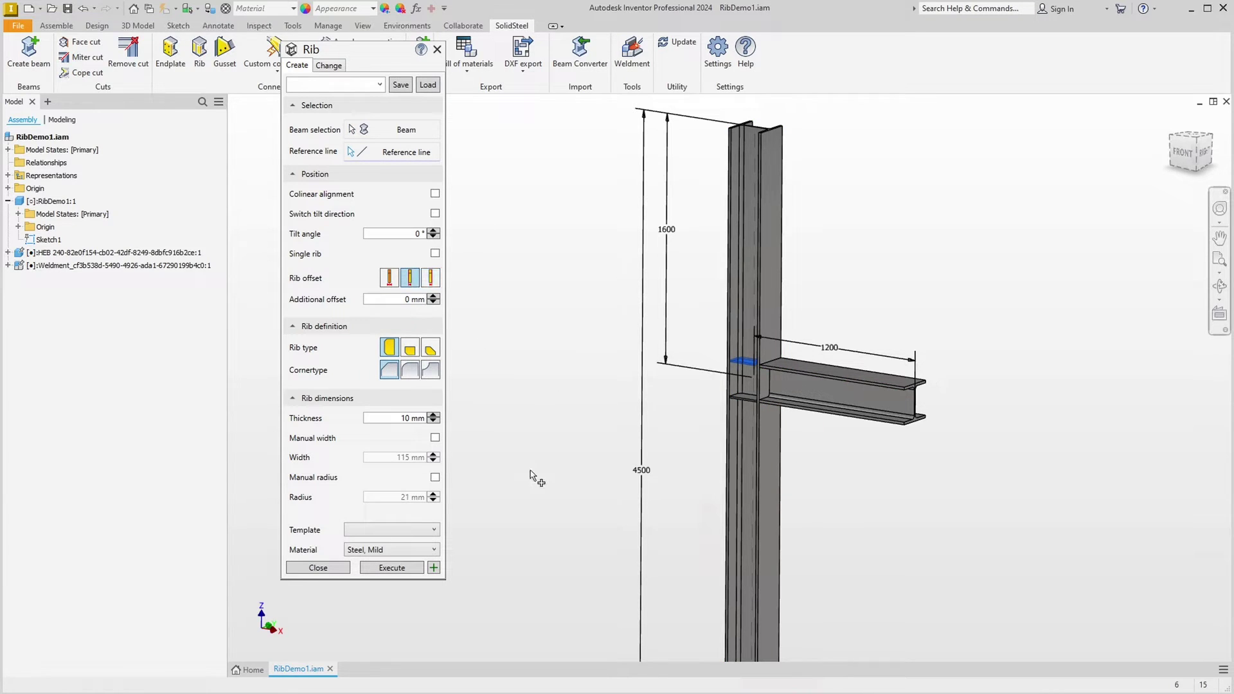
click(405, 568)
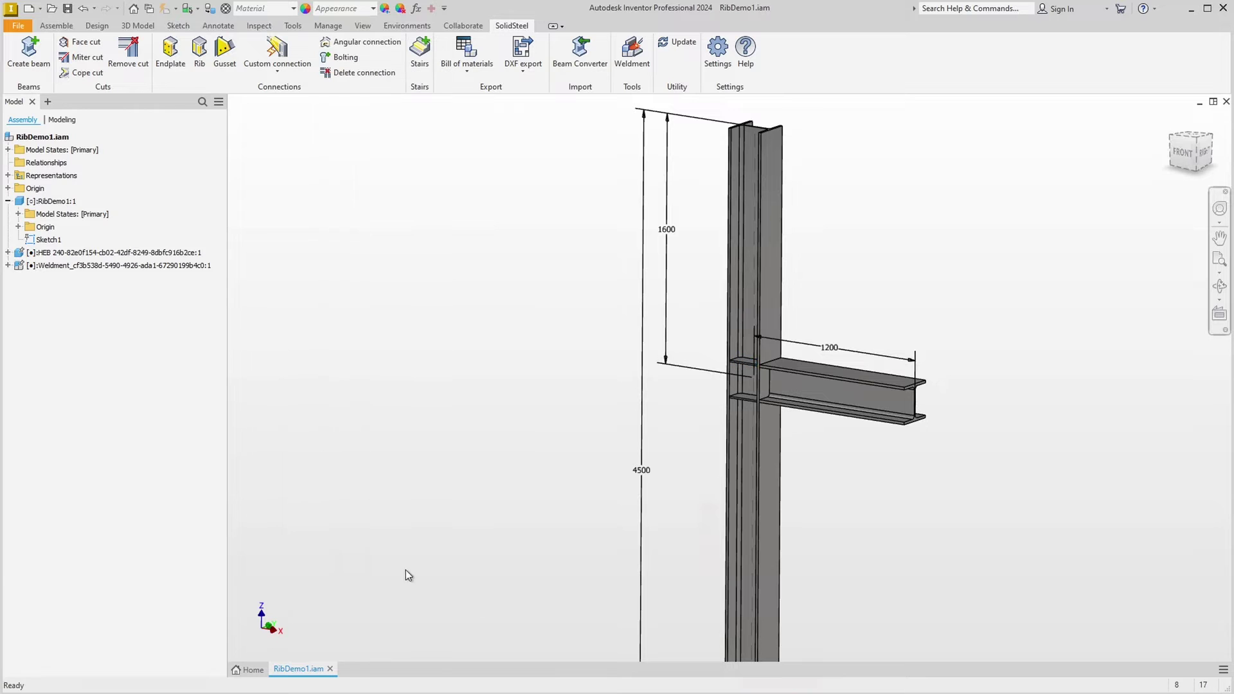
Restore the beam dimension to 1000 and the column length to 3000.
double_click(669, 234)
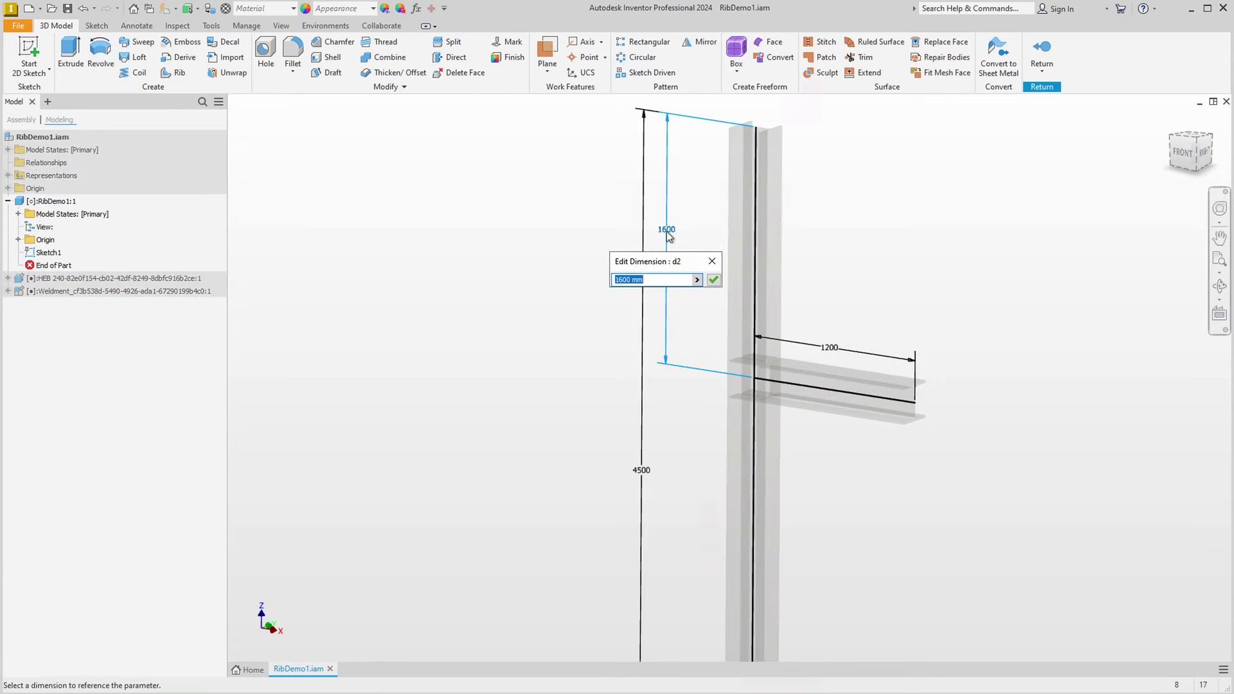
text(1000)
key(Return)
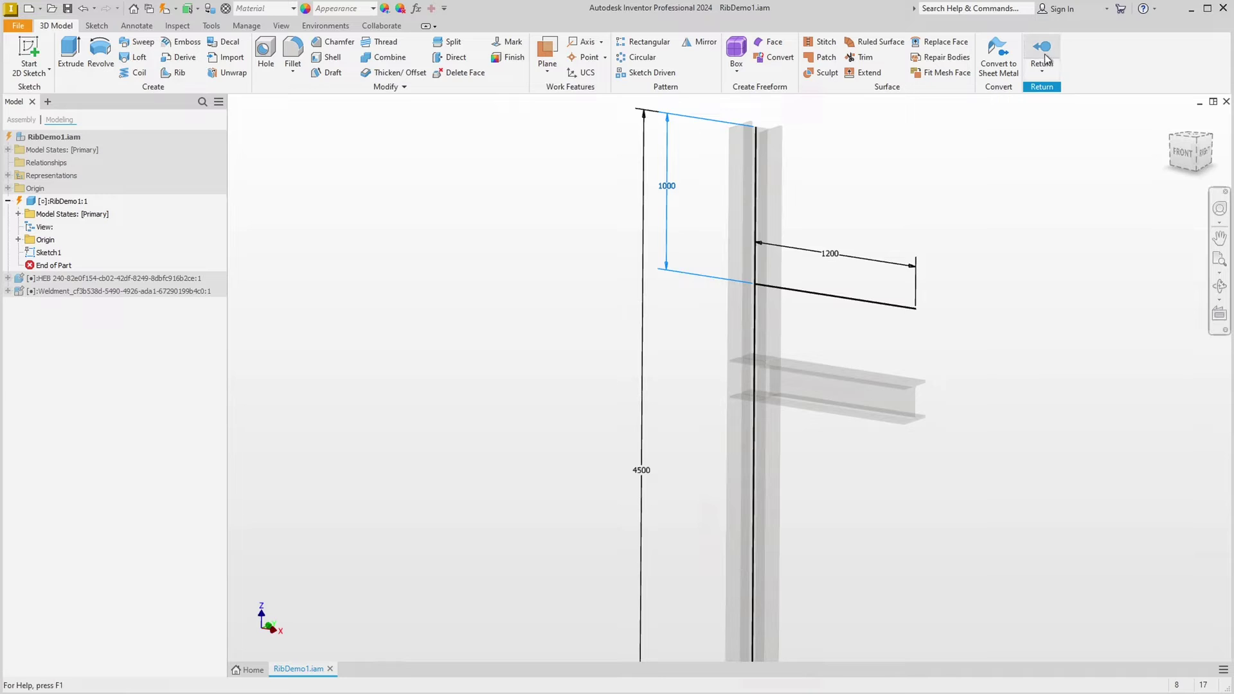
click(1044, 60)
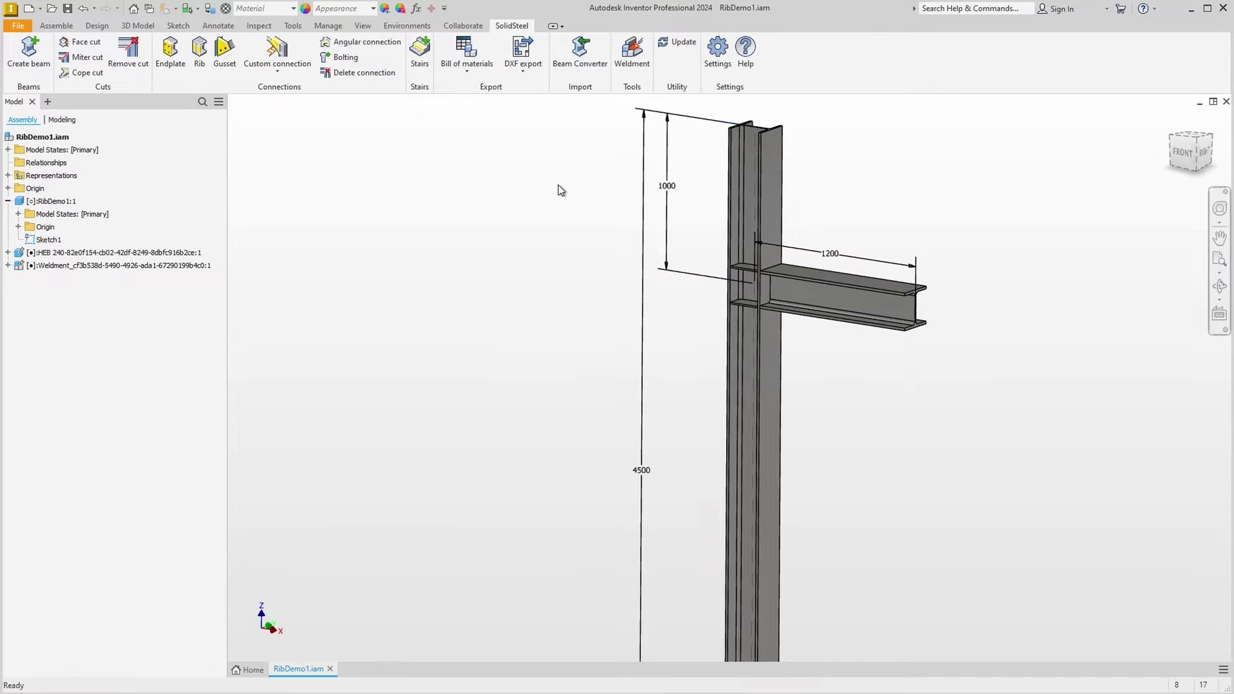
double_click(641, 467)
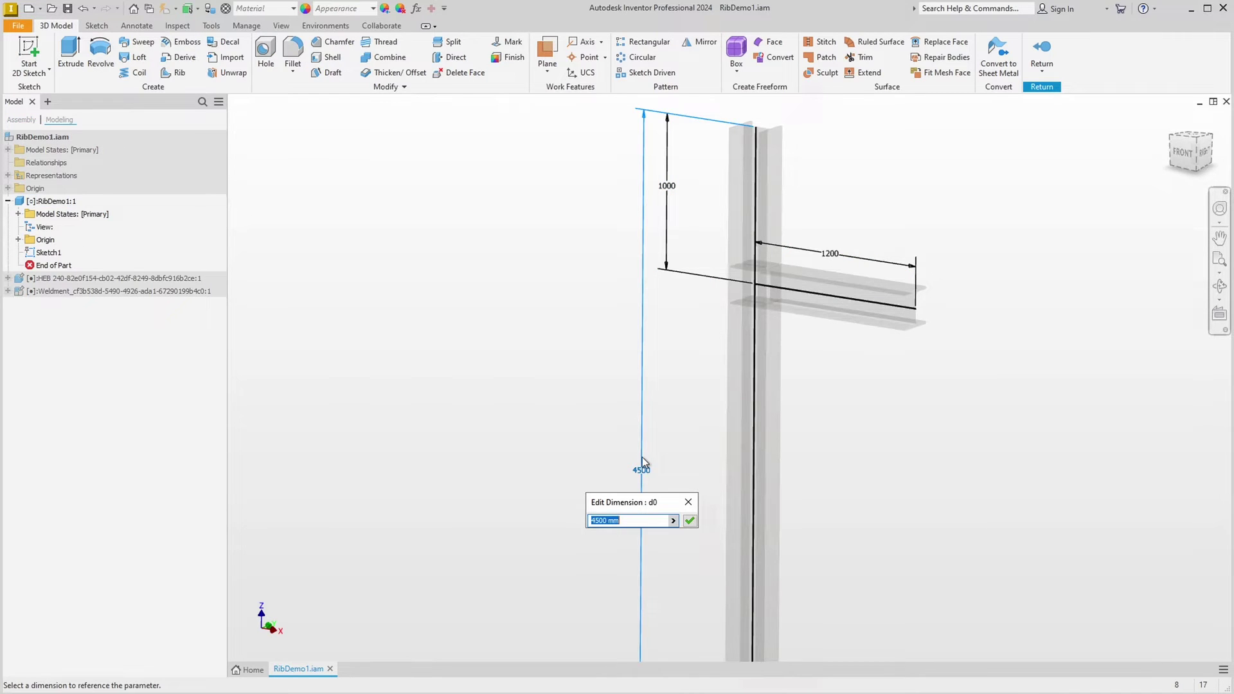
text(3000)
key(Return)
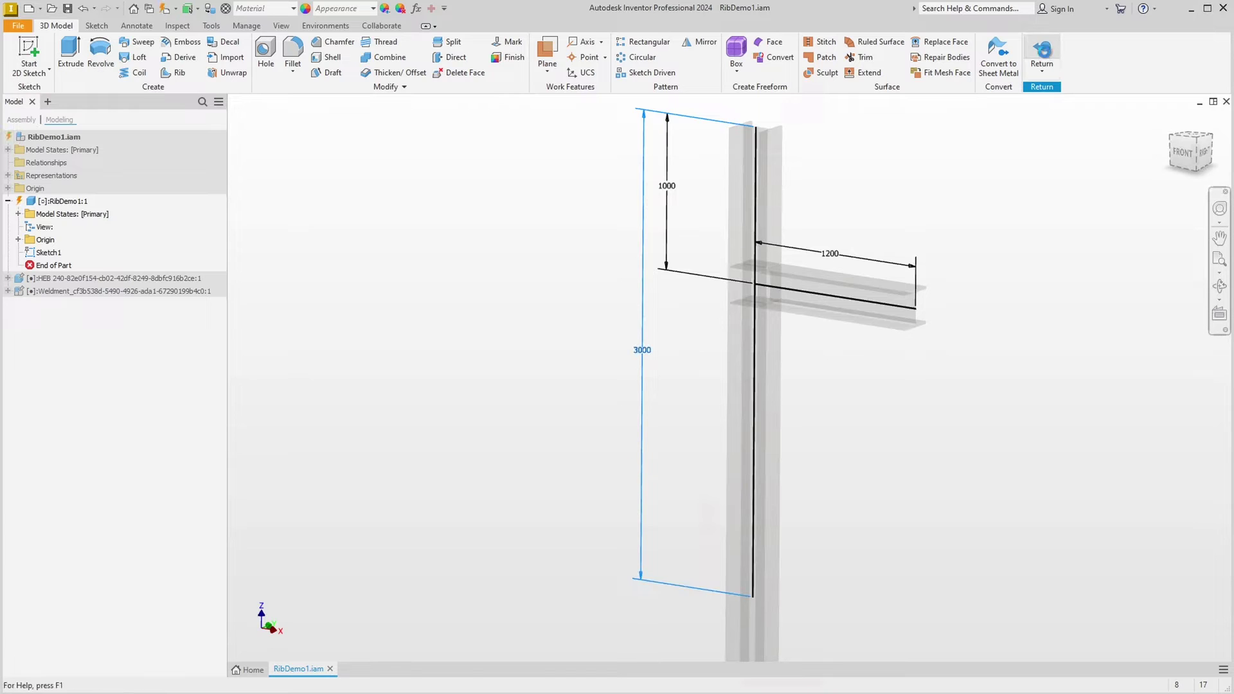
click(1042, 52)
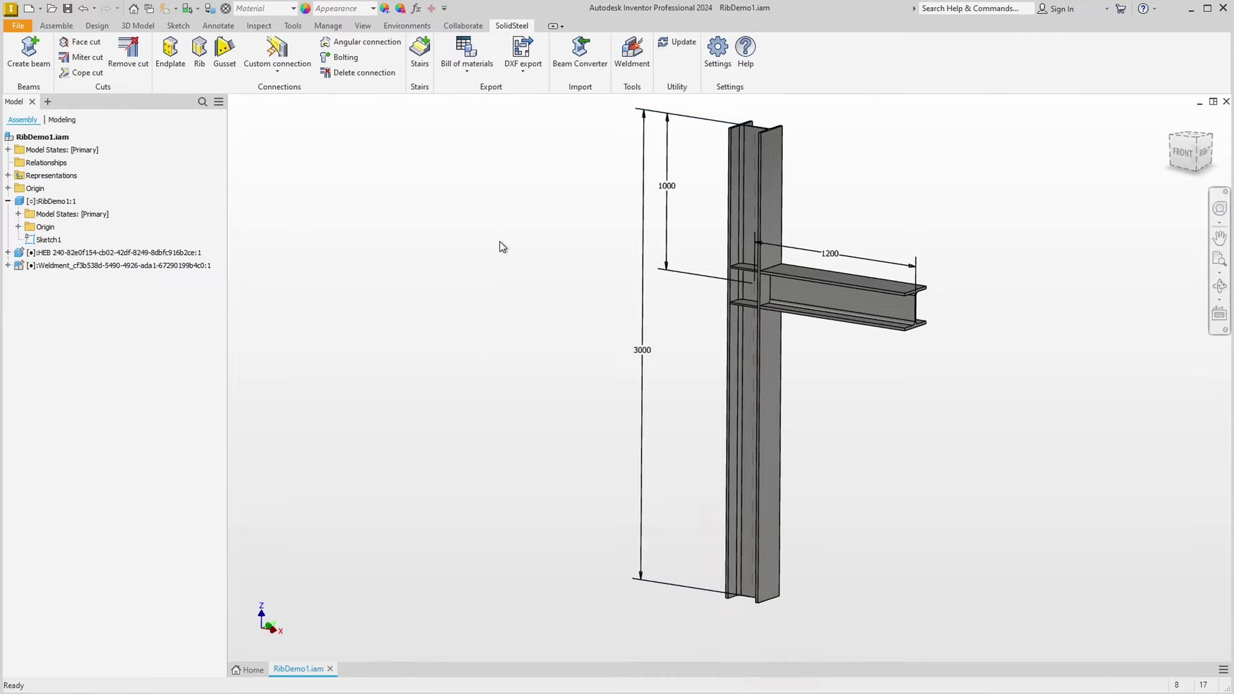
scroll(503, 243, up, 2)
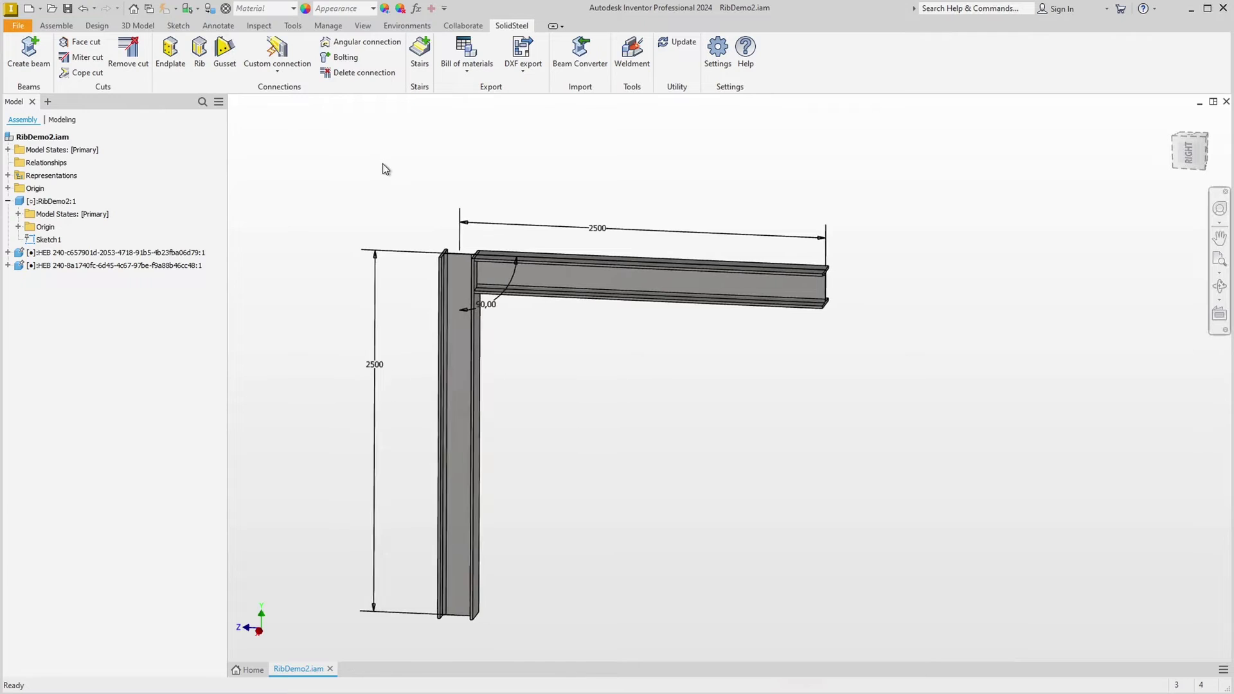
scroll(383, 169, up, 5)
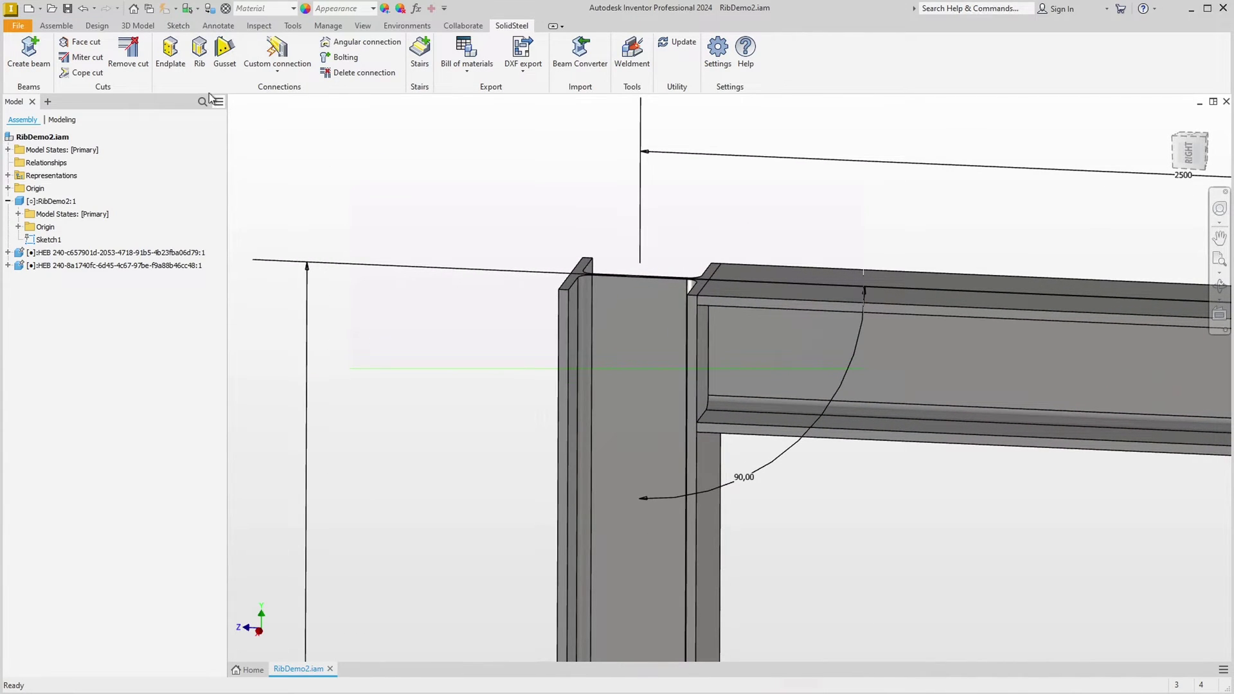
Start a rib on the corner column, referenced to the beam flange edge and centred.
click(199, 51)
click(627, 369)
click(734, 300)
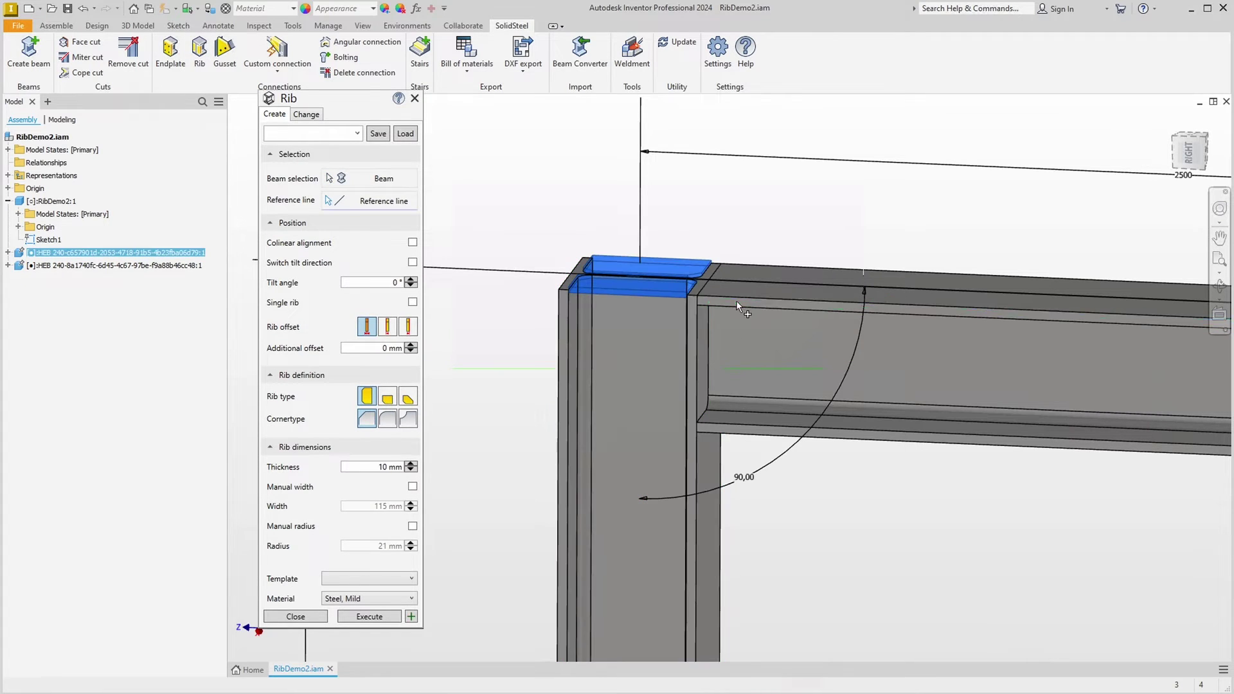
scroll(665, 296, up, 3)
middle_drag(483, 260, 556, 348)
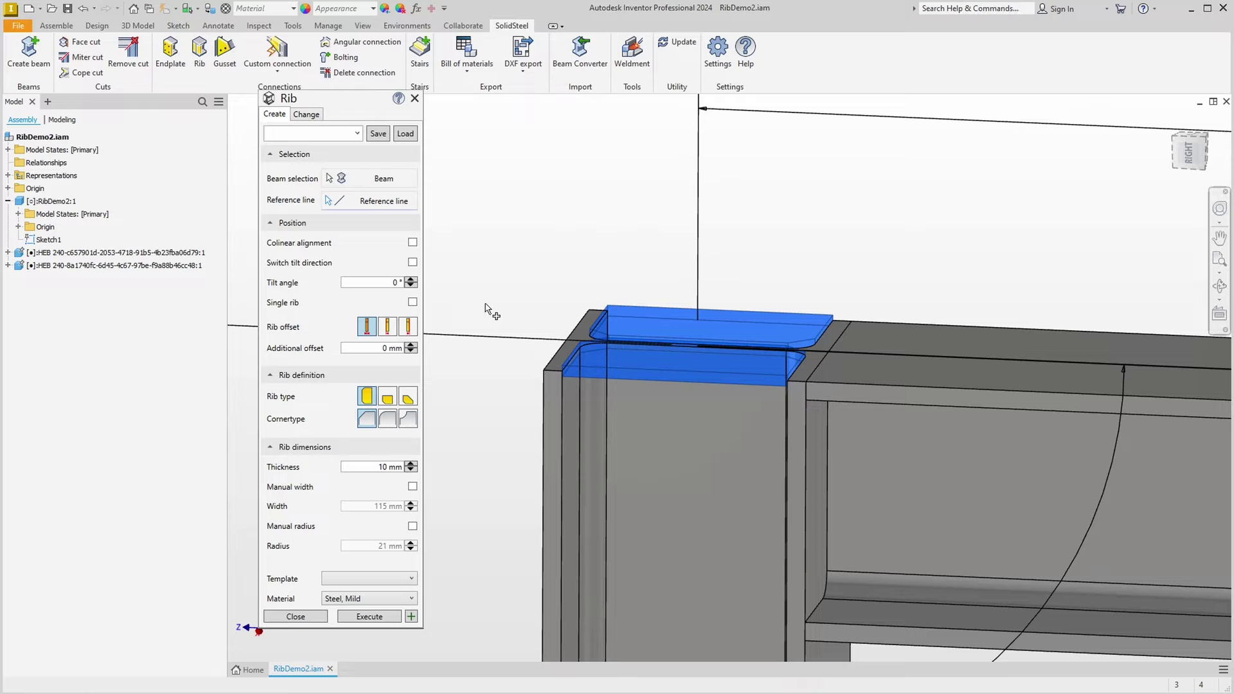
click(559, 372)
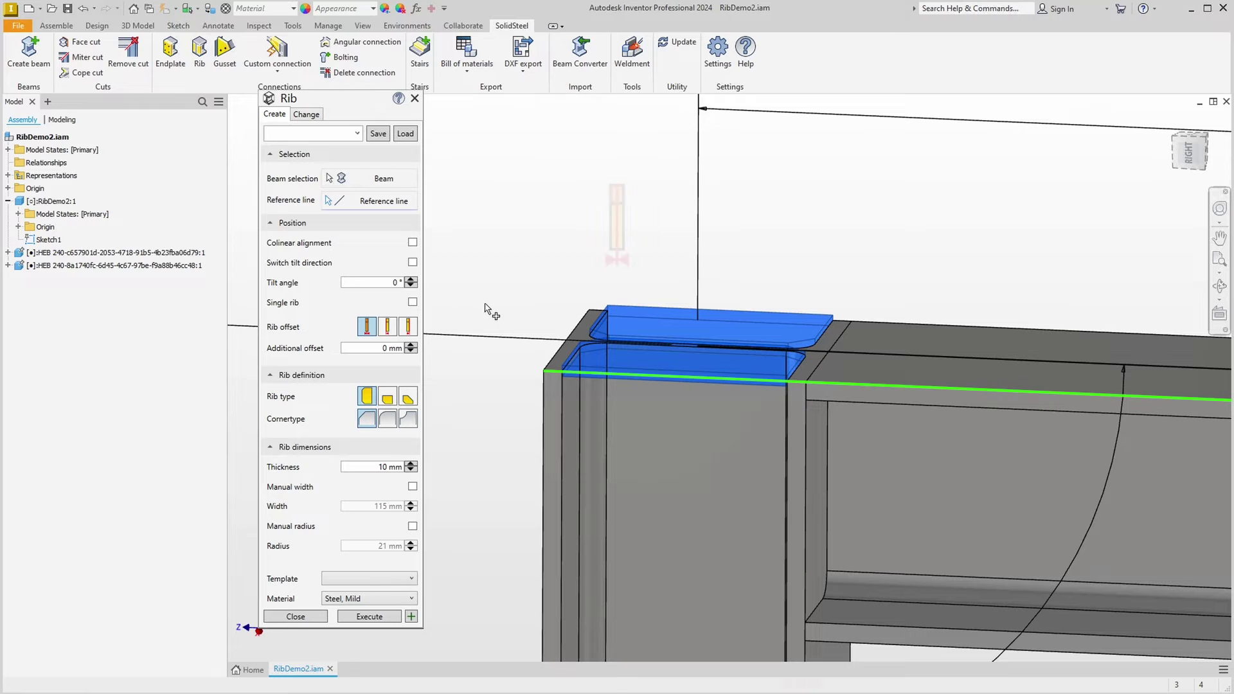
click(387, 327)
click(407, 328)
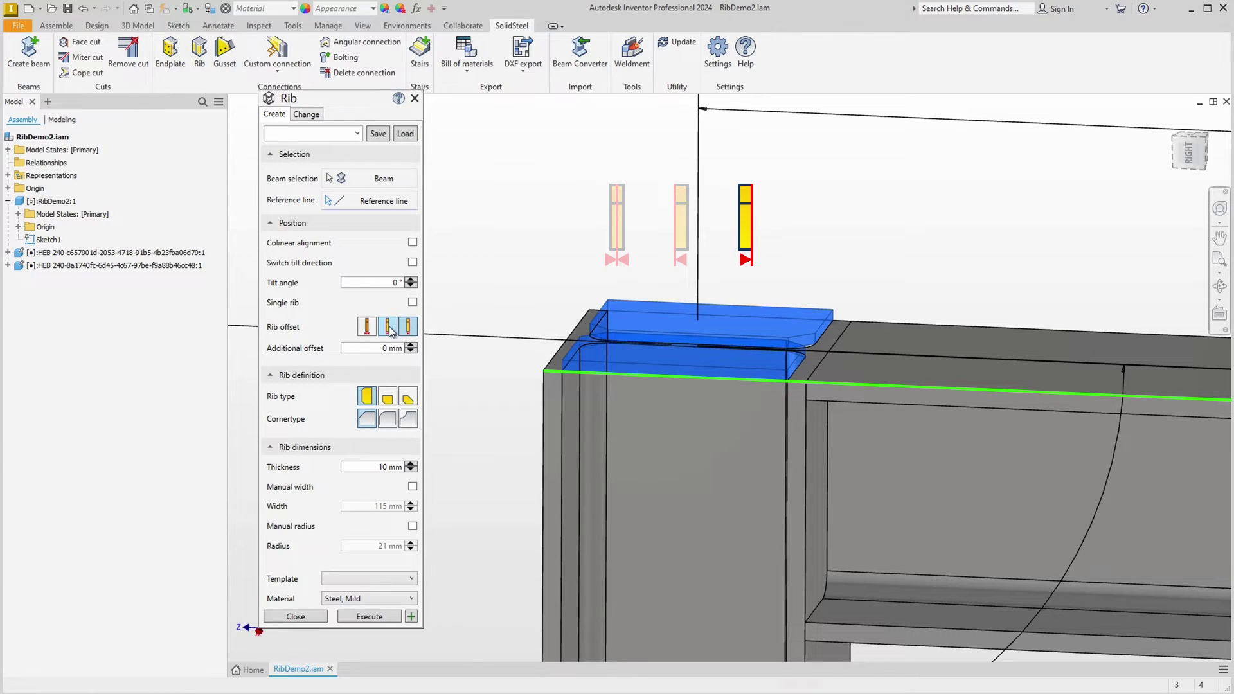
click(388, 329)
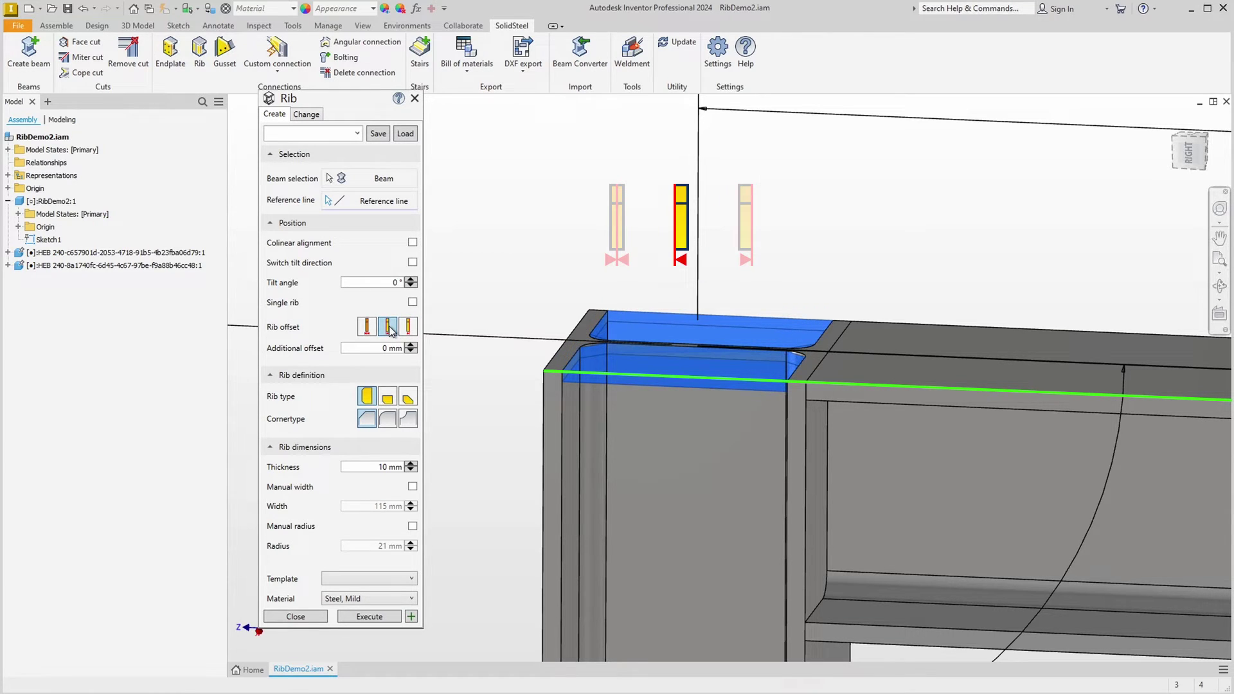
Try a single rib above and below the flange, then return to ribs on both sides.
click(1189, 134)
scroll(643, 377, up, 3)
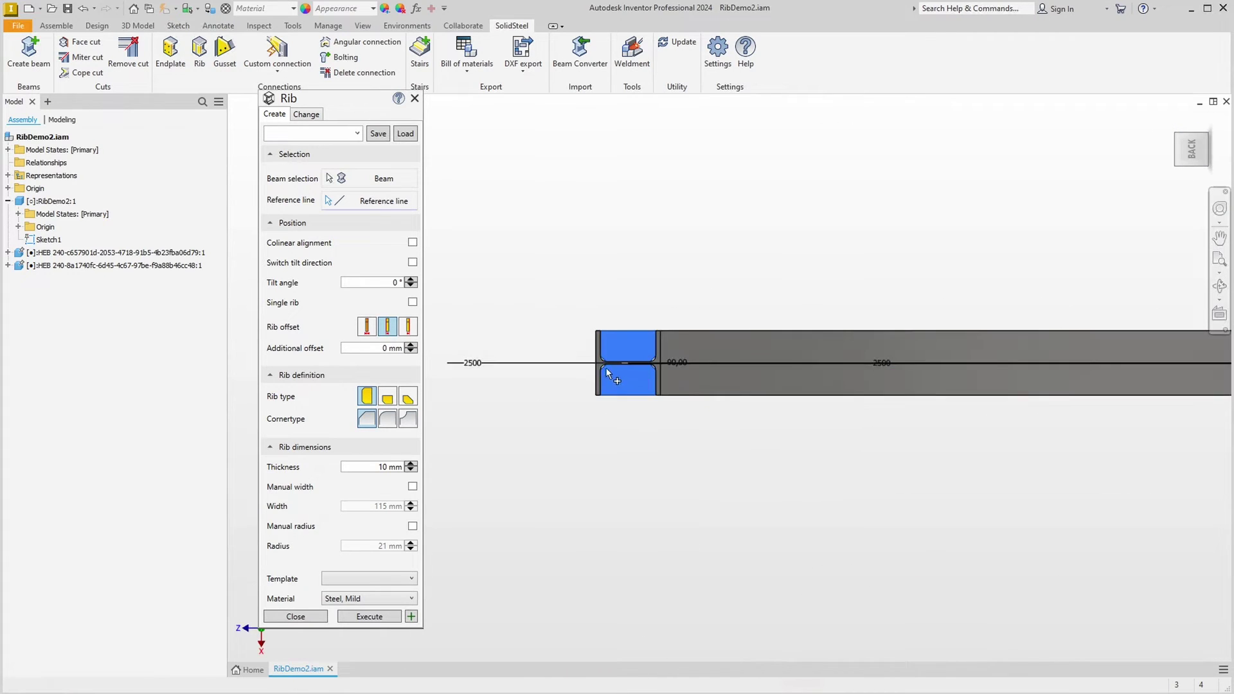
scroll(595, 365, up, 5)
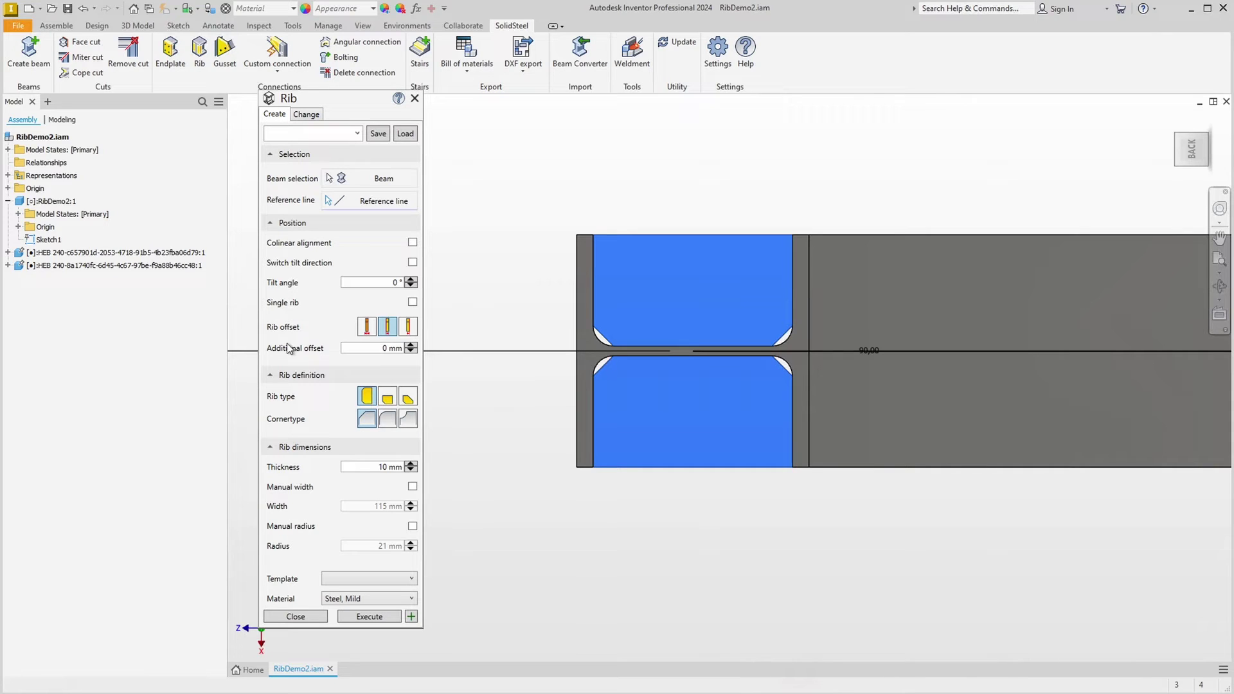
click(412, 302)
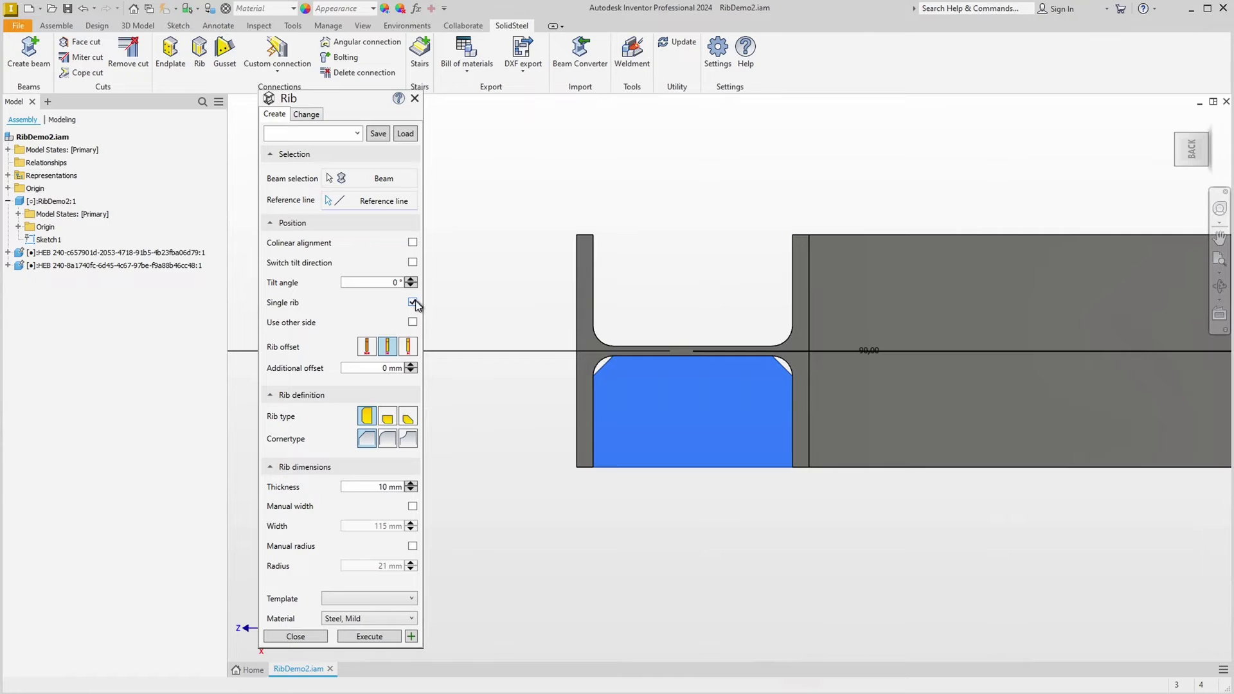
click(412, 322)
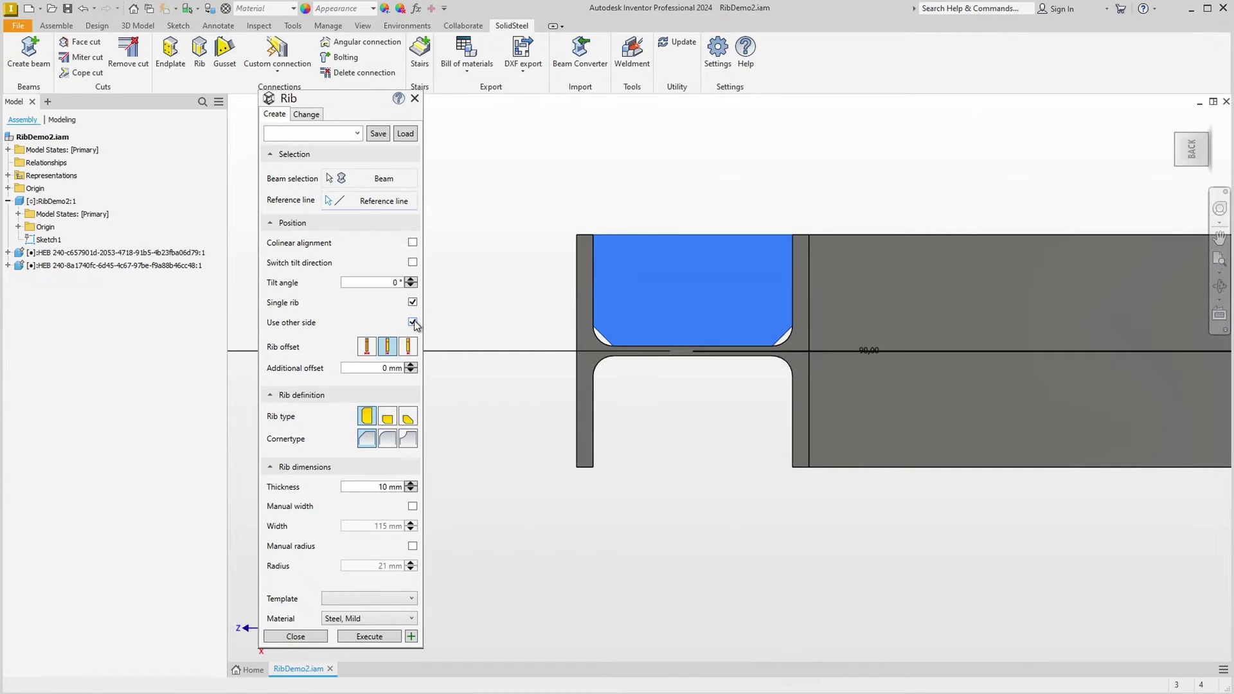
click(413, 322)
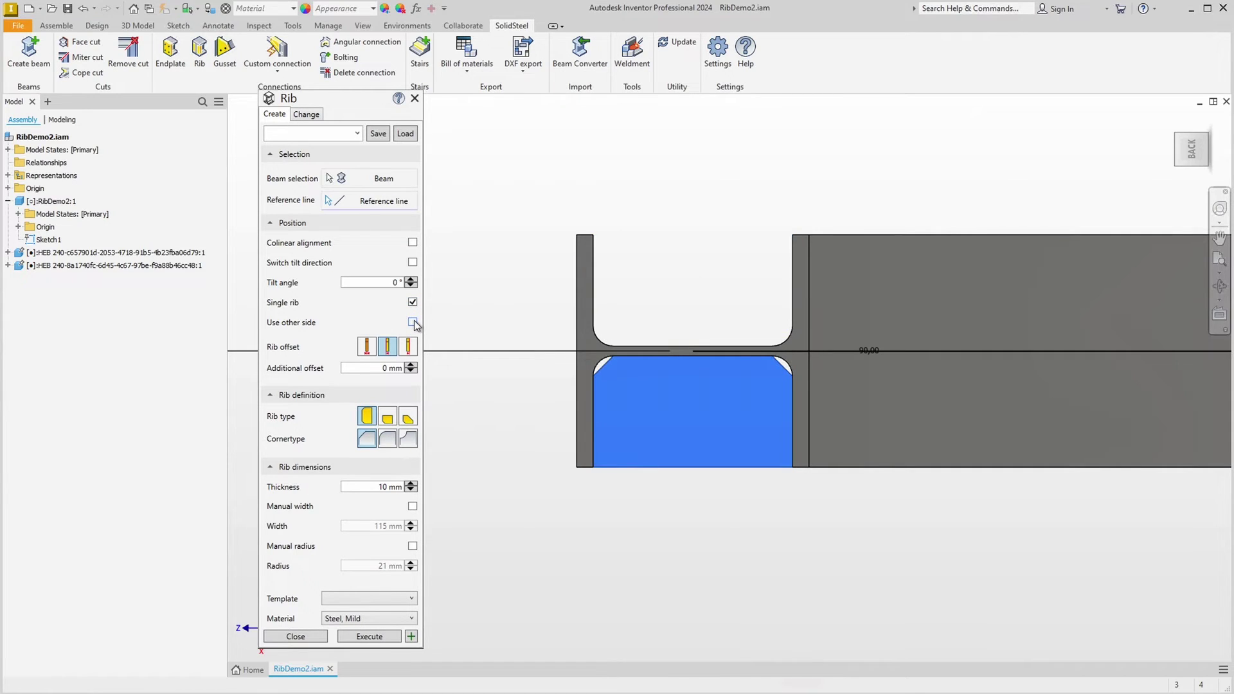
click(413, 322)
click(413, 322)
click(412, 302)
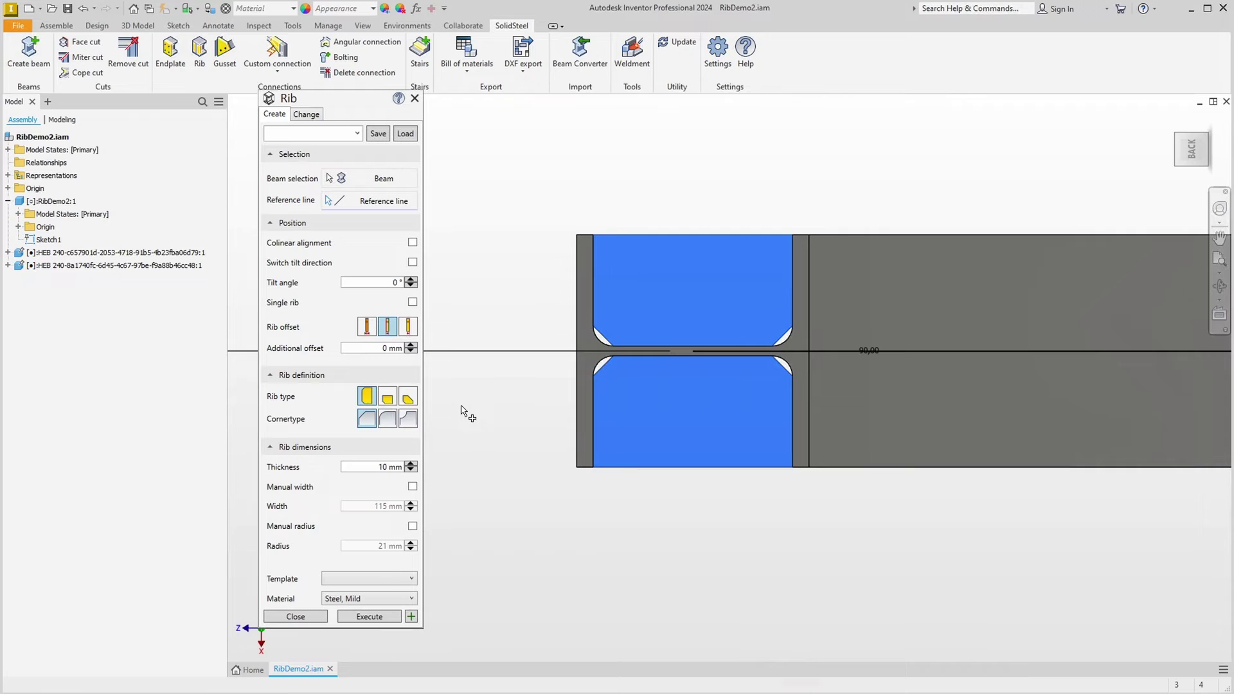
click(388, 399)
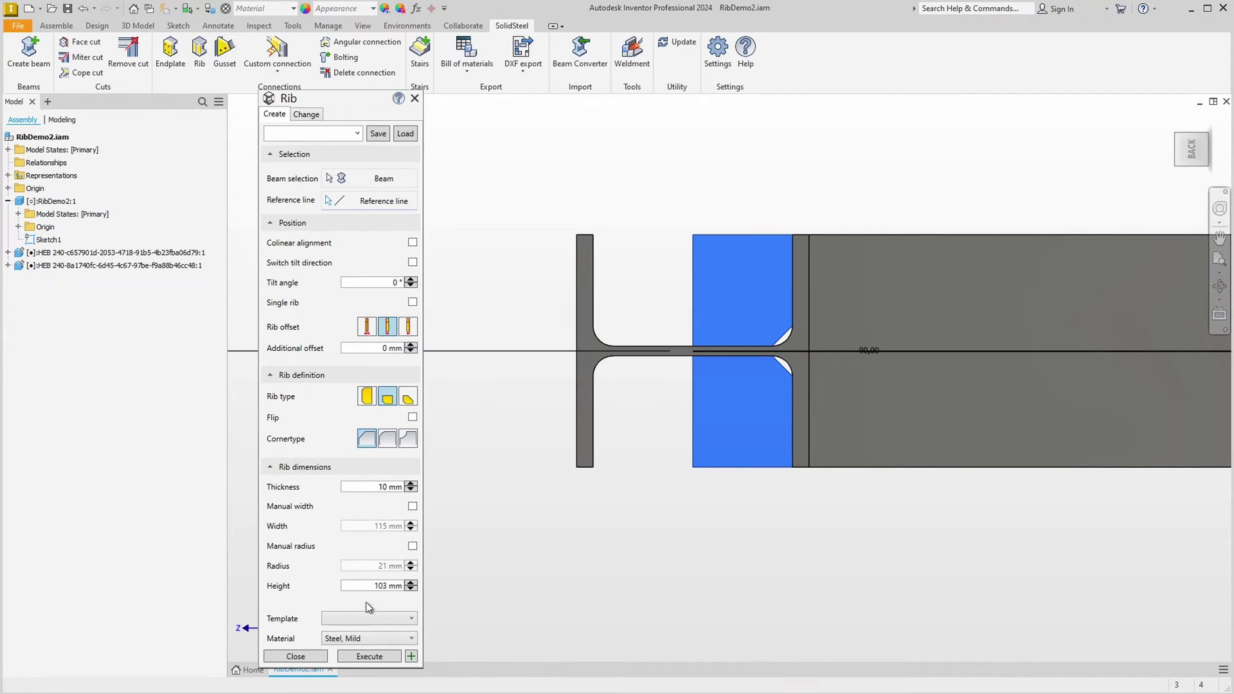
click(377, 585)
key(Delete)
text(5)
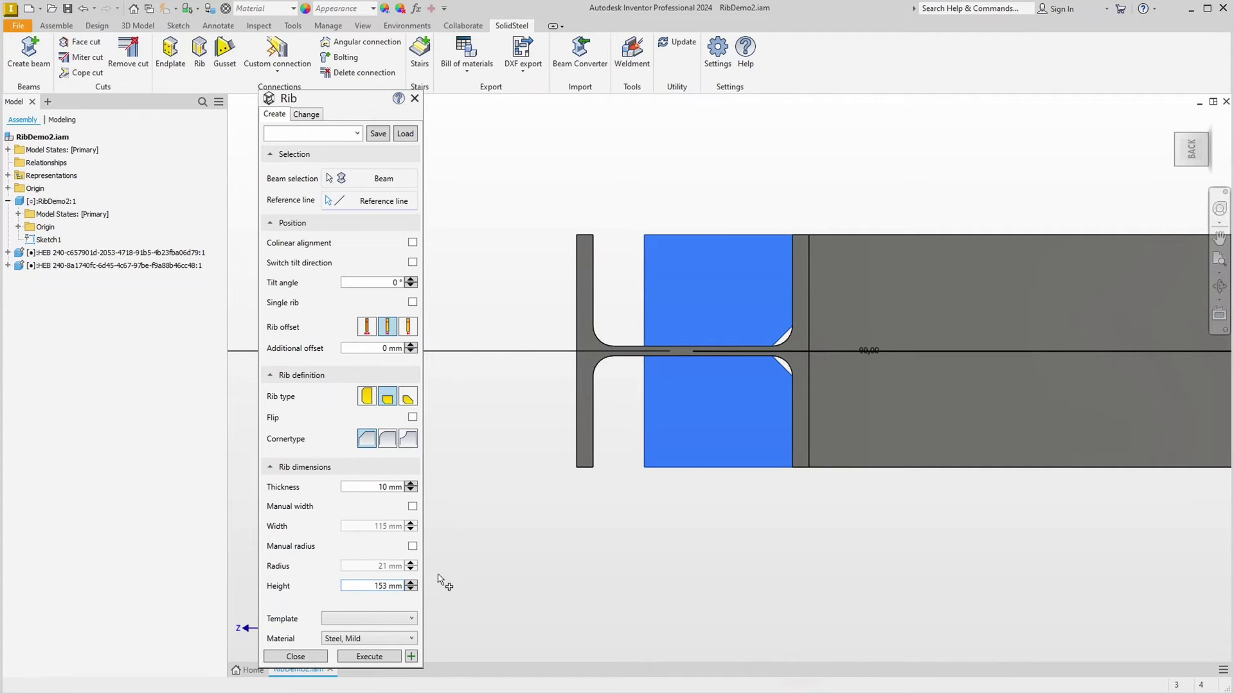
click(409, 399)
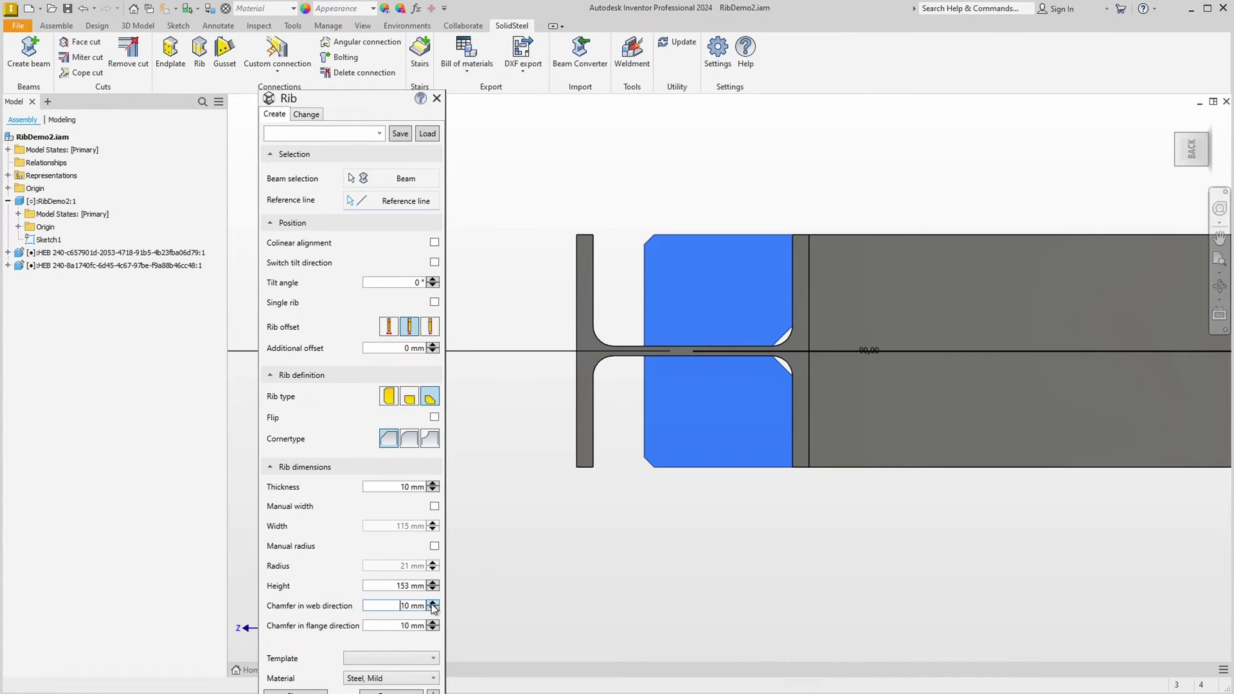
text(6)
click(402, 625)
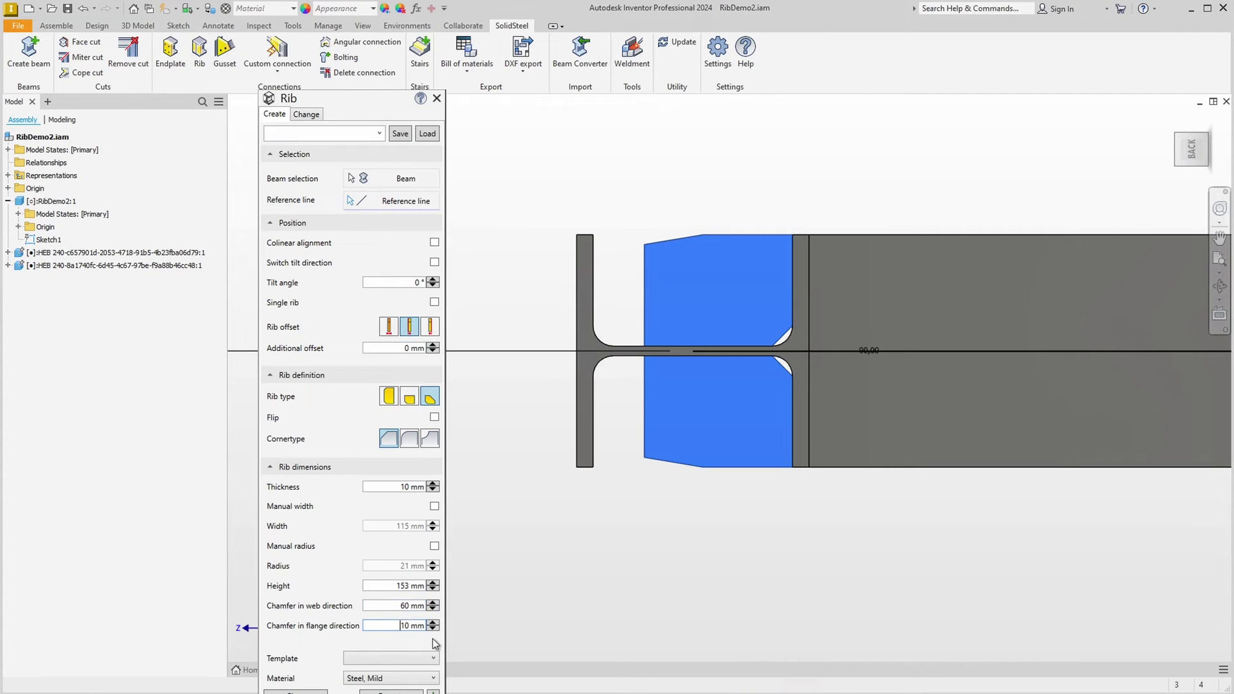
key(Delete)
text(4)
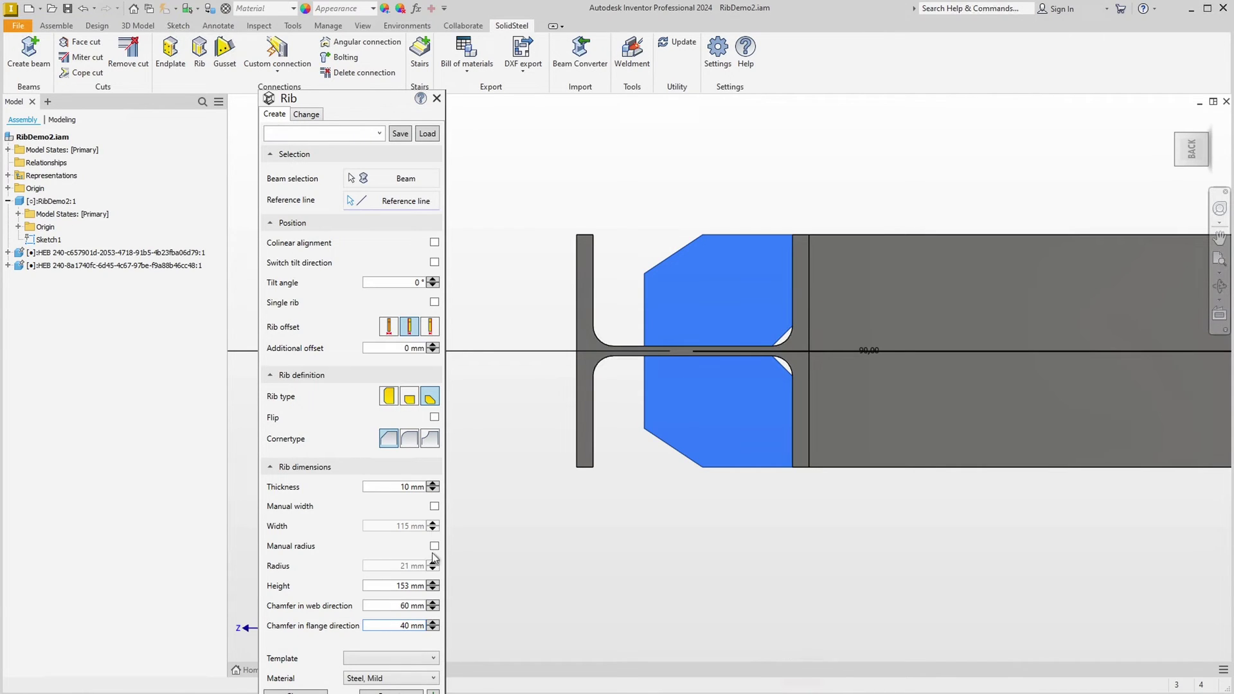
click(382, 404)
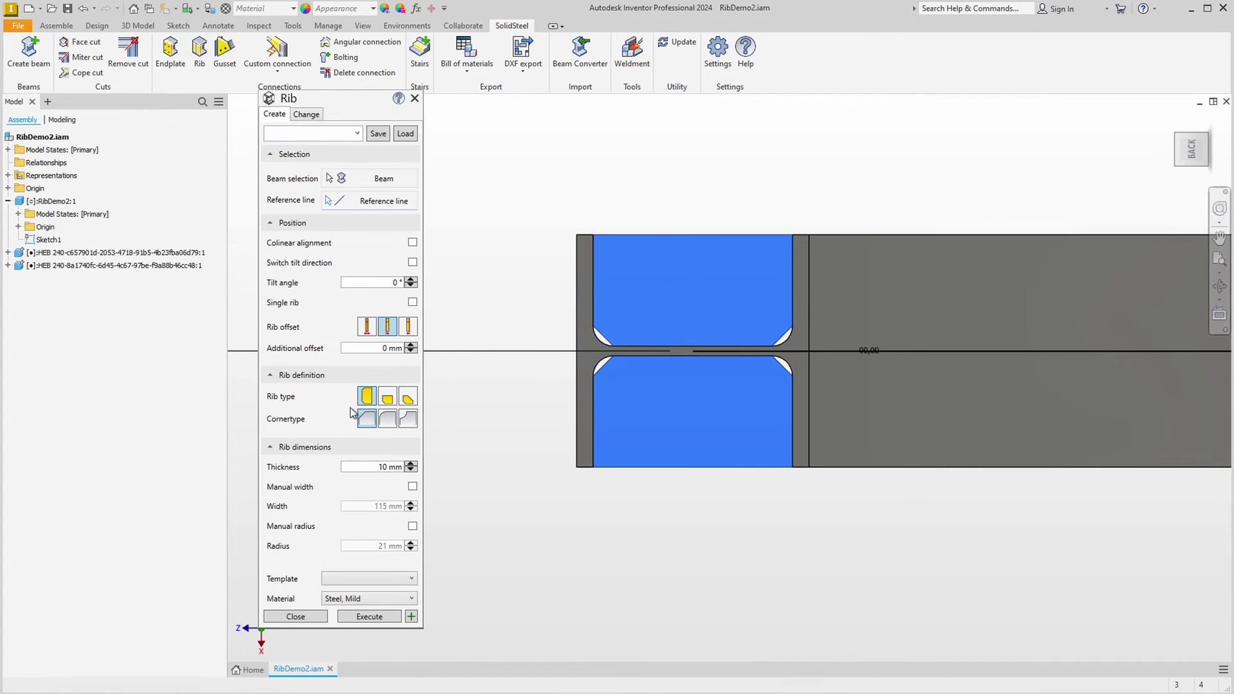
click(384, 421)
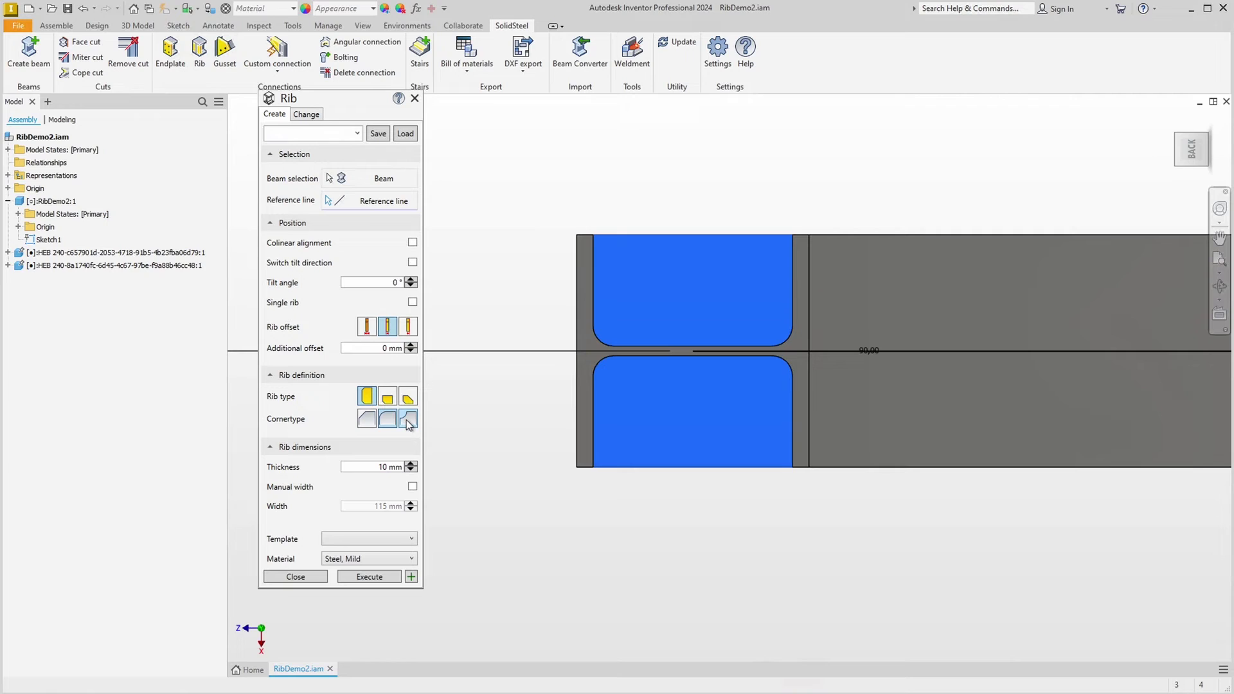
click(406, 419)
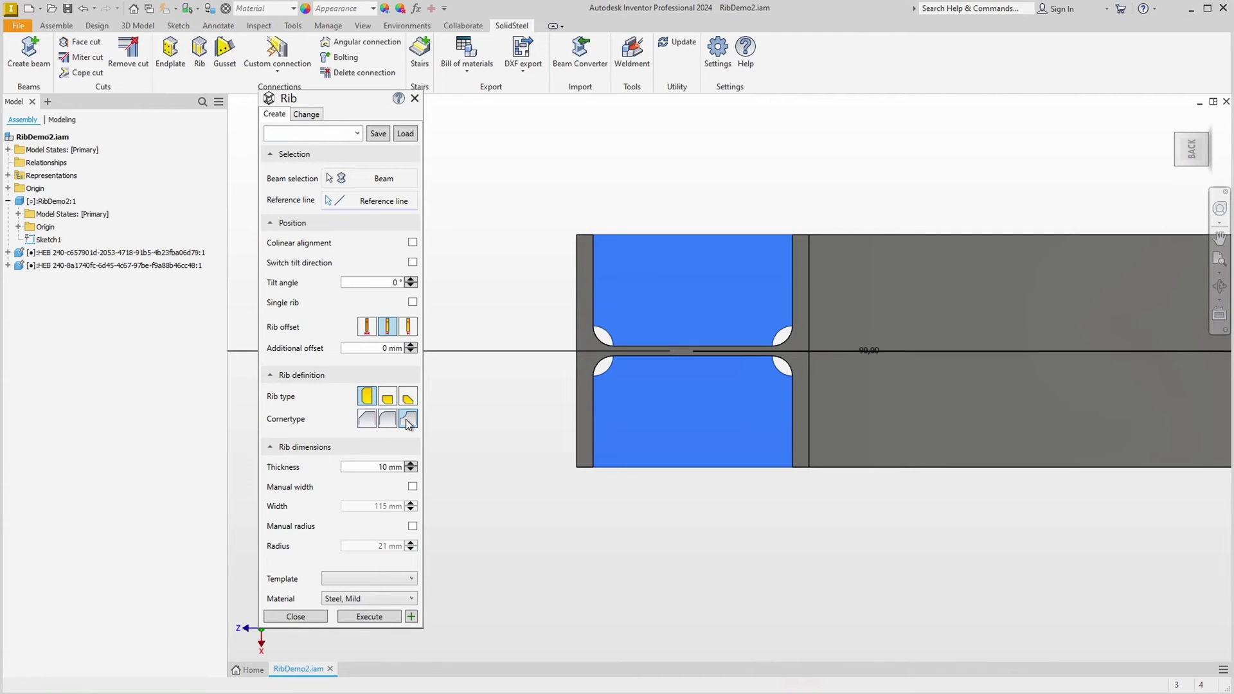
click(365, 420)
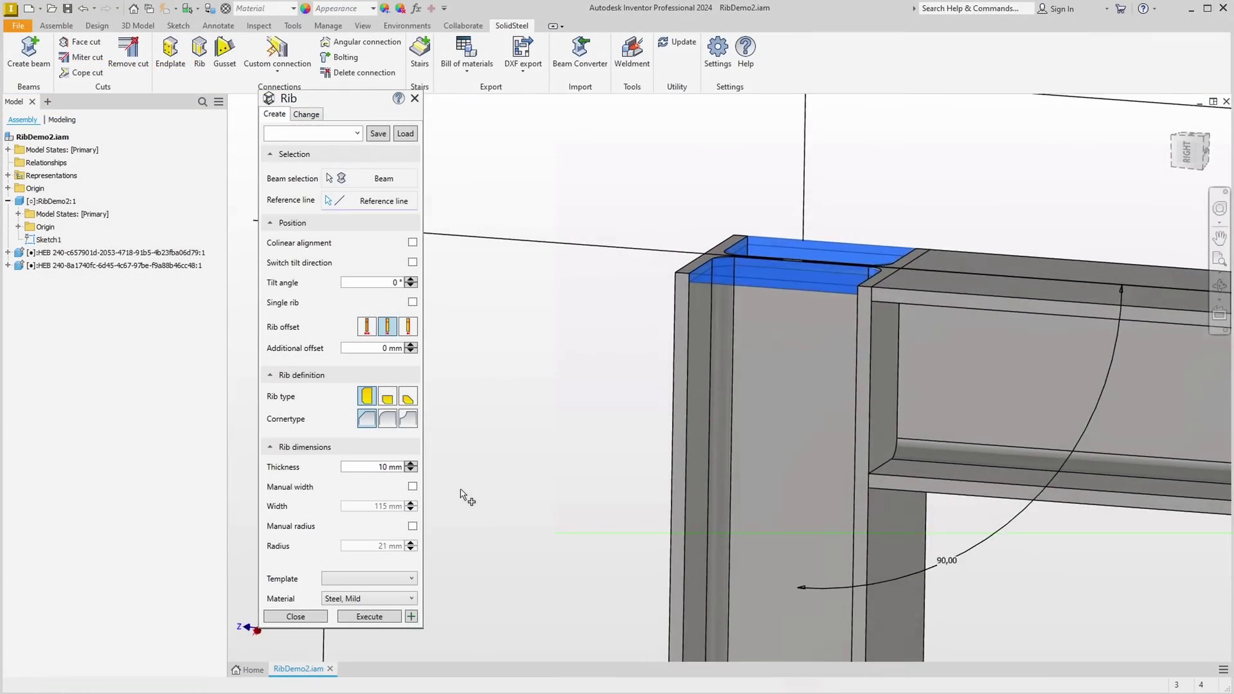
Create a collinear rib at the top flange, then a non-collinear rib at the lower flange.
click(412, 243)
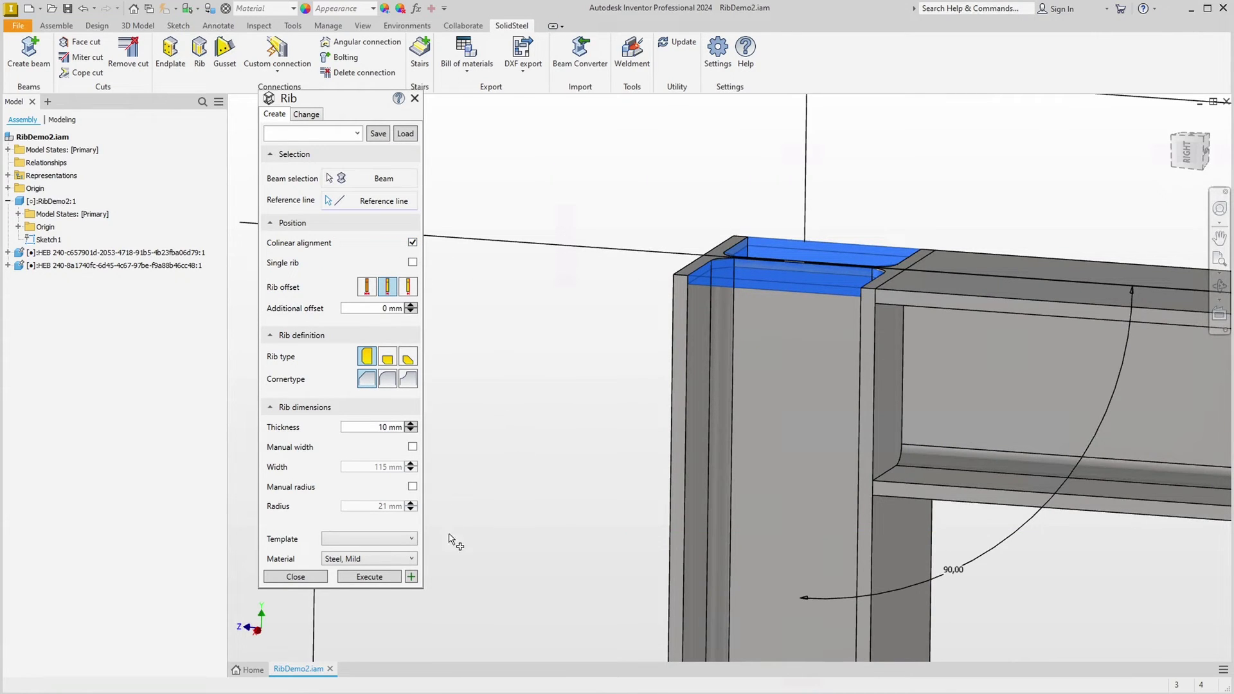
click(379, 577)
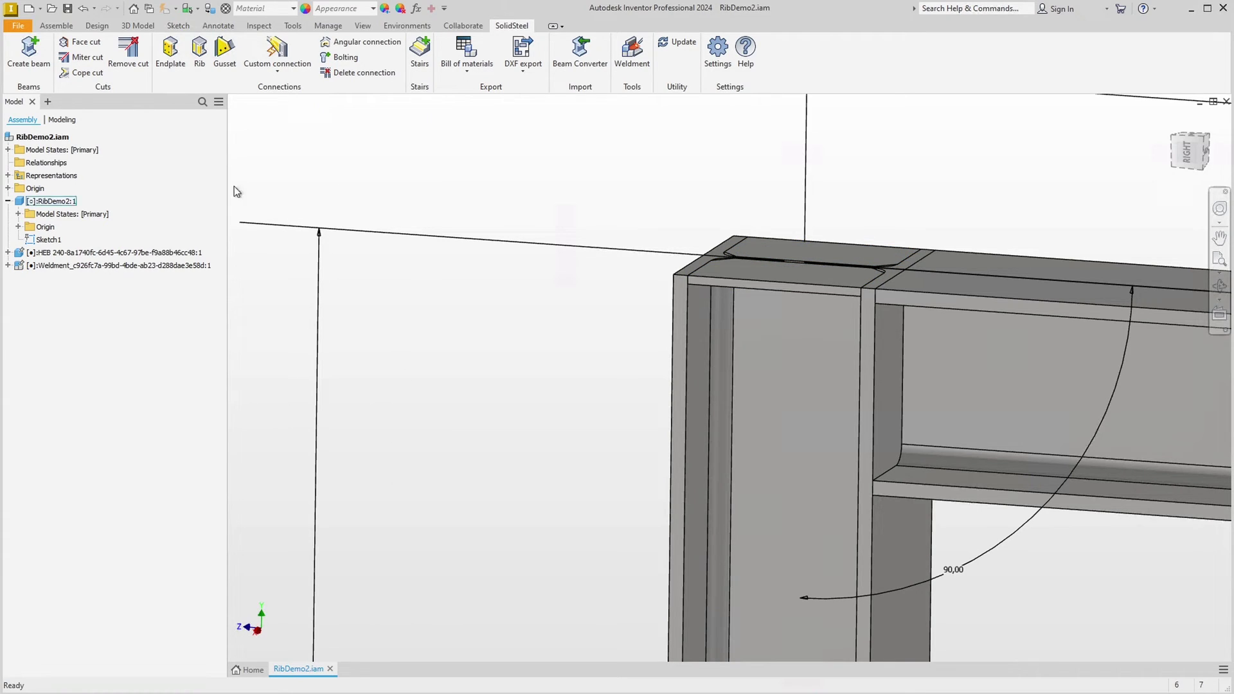
click(200, 51)
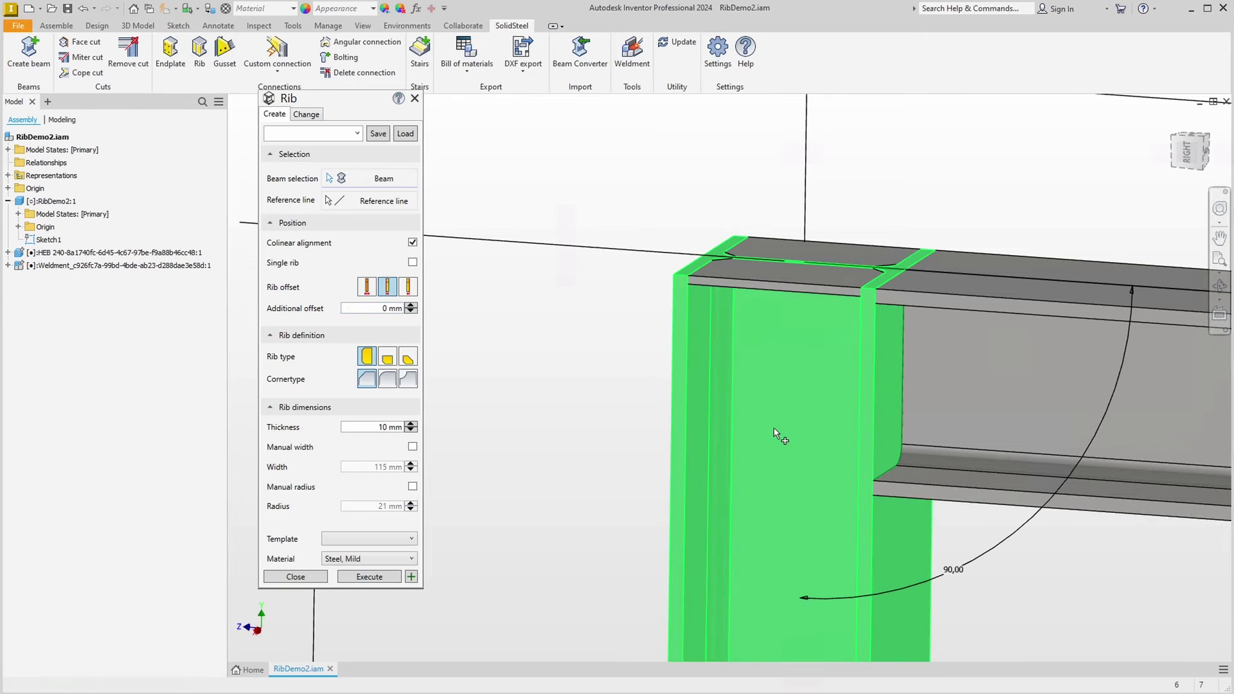
click(788, 441)
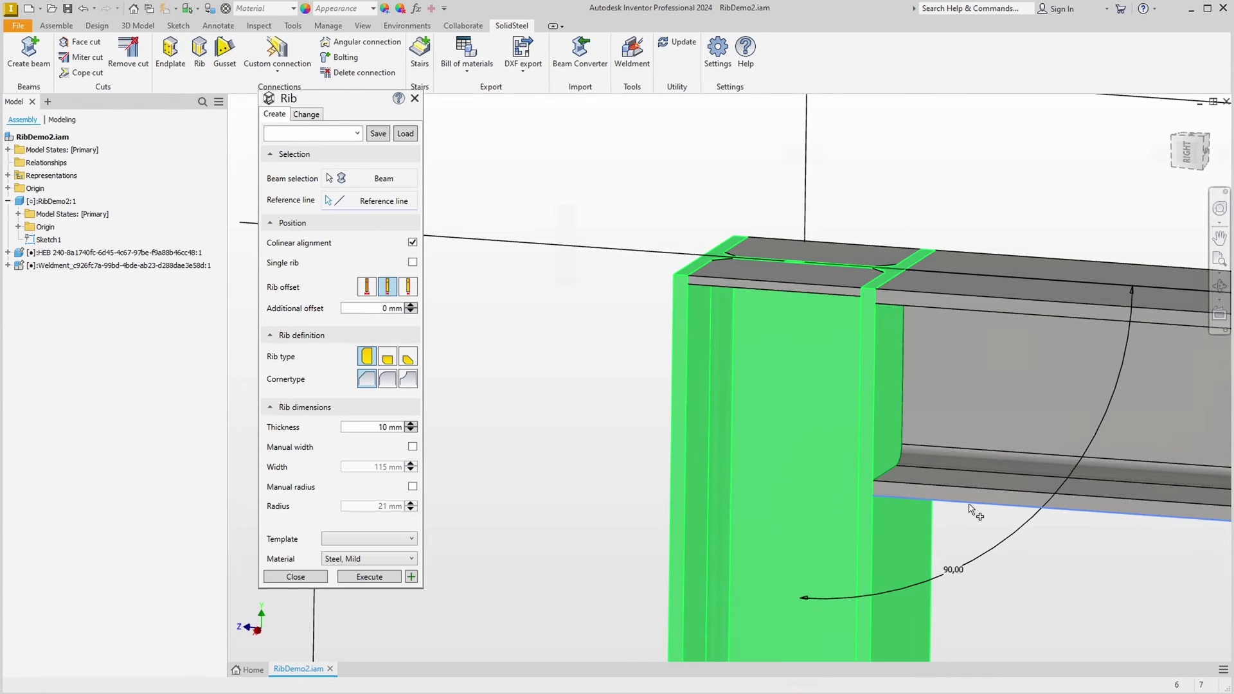
click(970, 506)
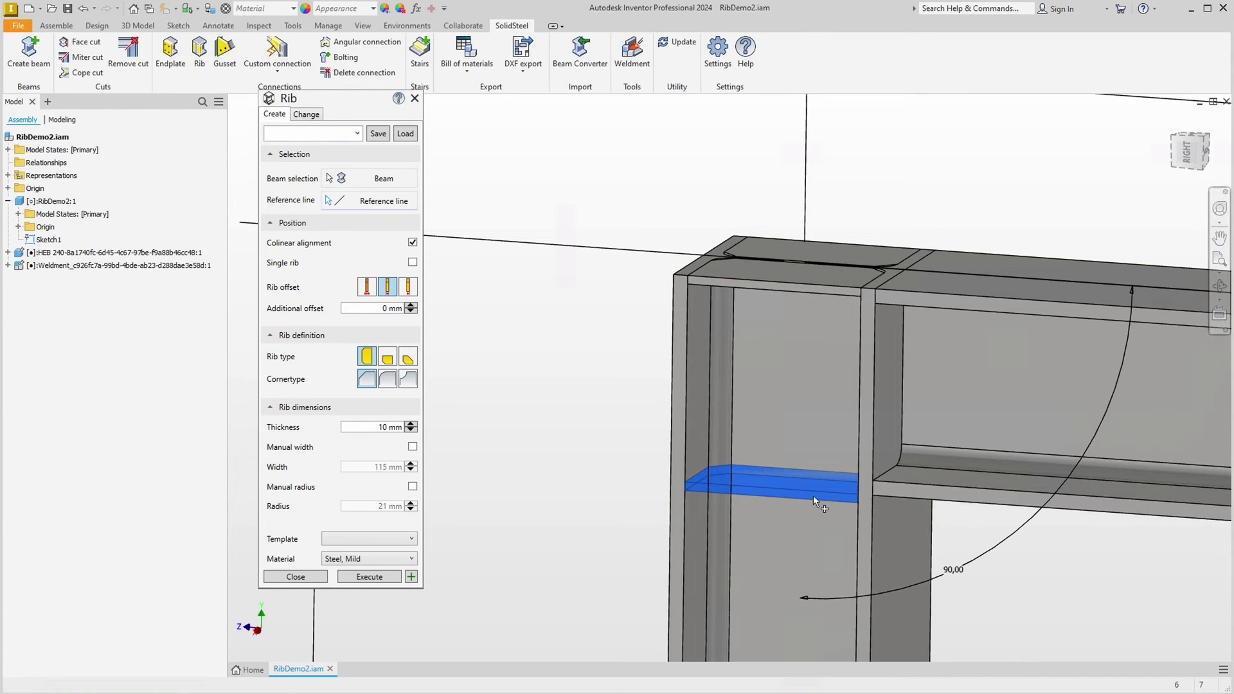
click(409, 290)
click(413, 243)
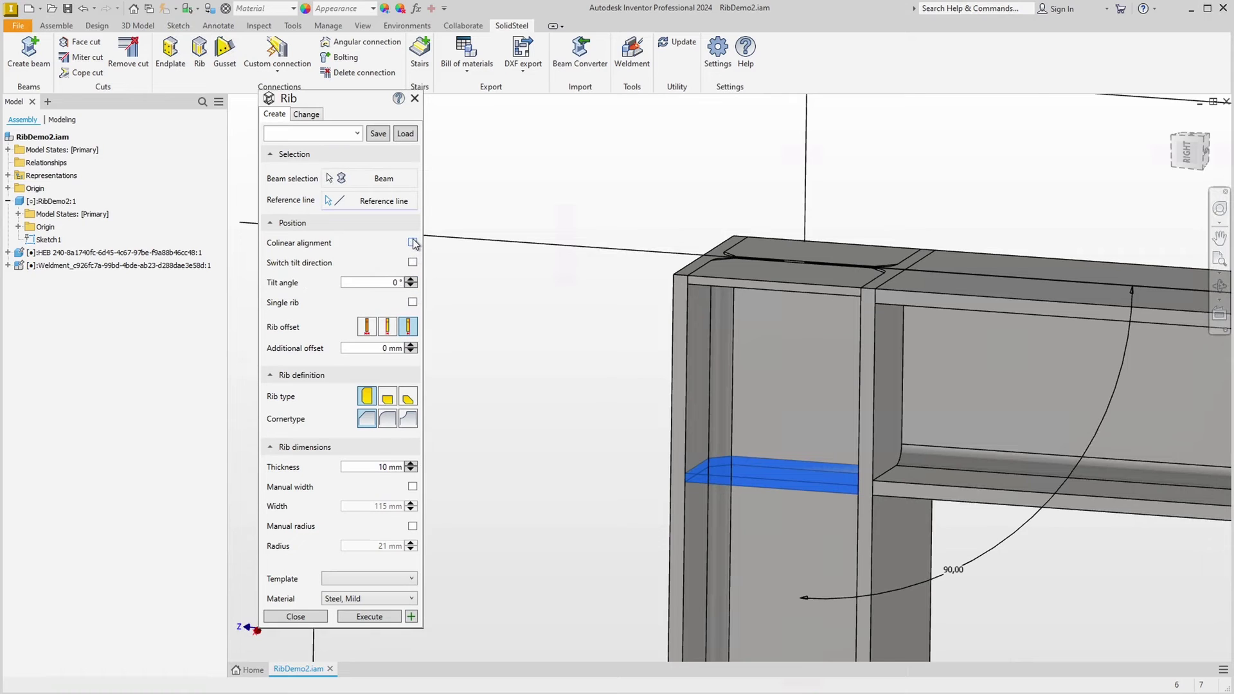
click(378, 621)
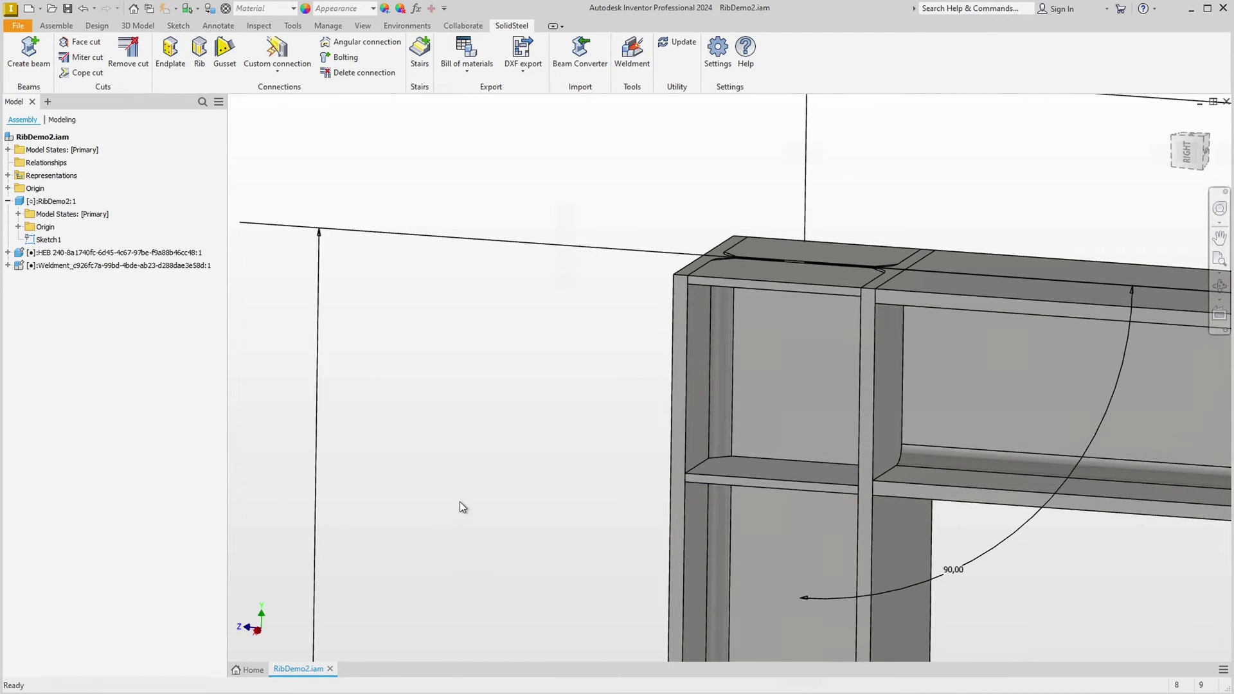
Change the beam-to-column angle dimension from 90° to 100°.
scroll(460, 501, down, 3)
scroll(459, 500, down, 3)
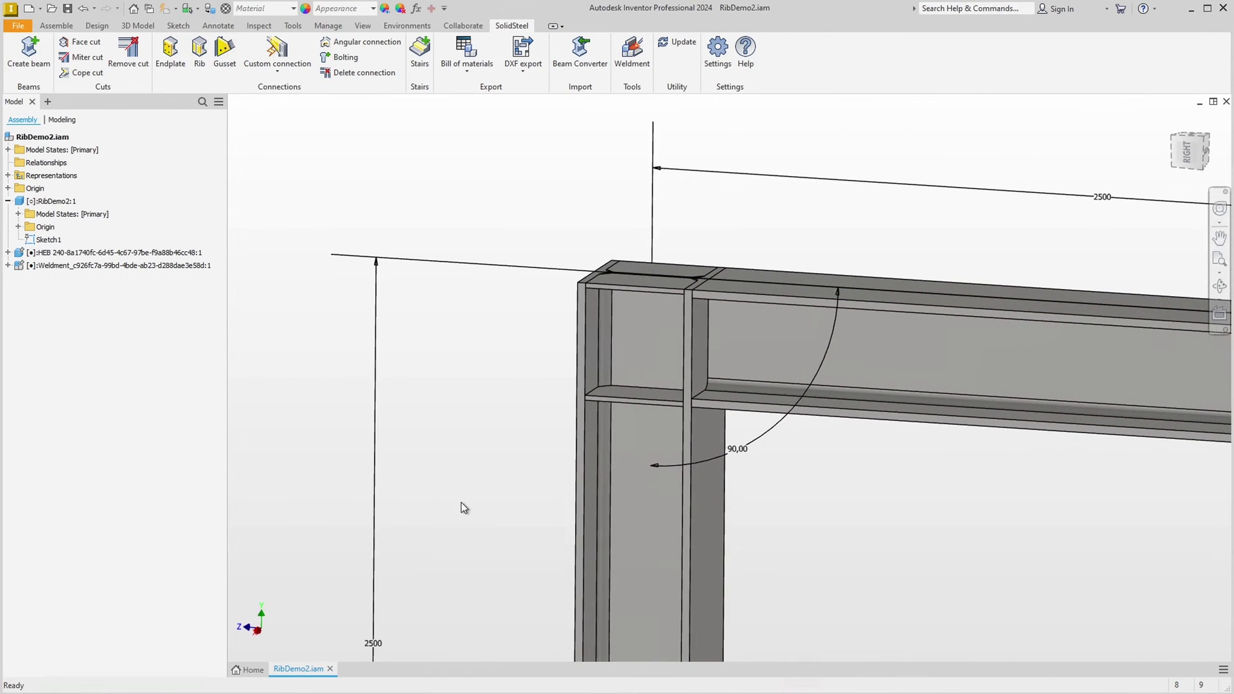
double_click(742, 453)
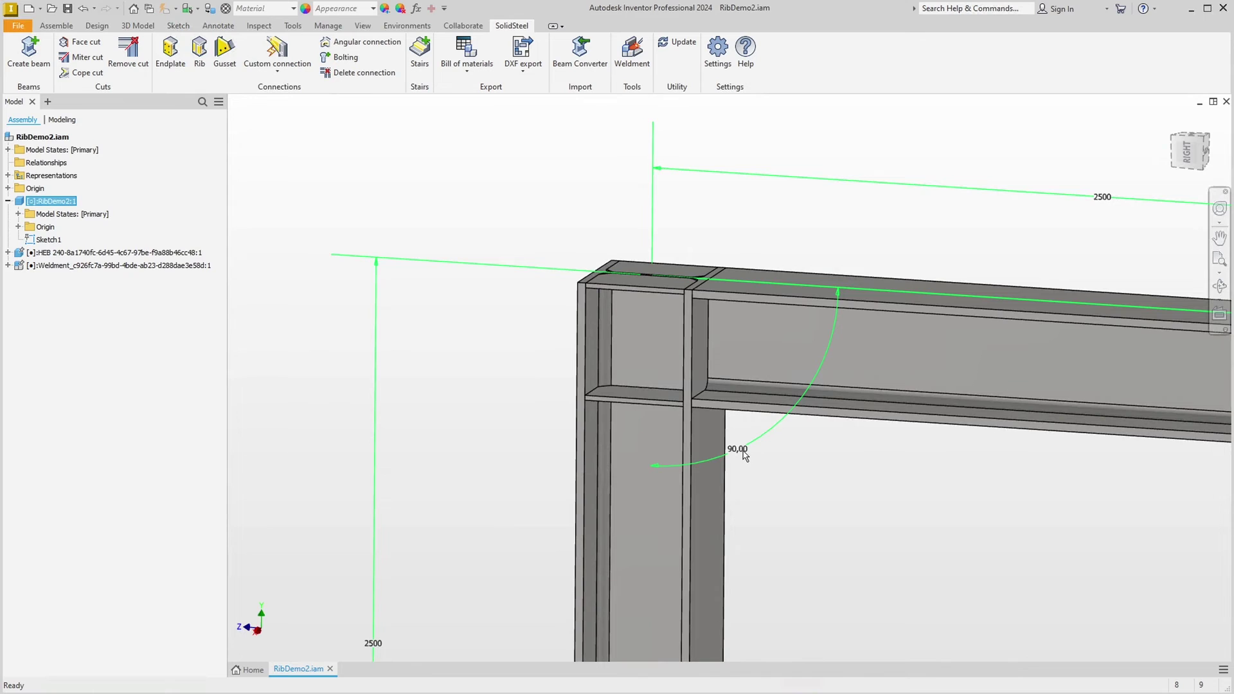
double_click(740, 453)
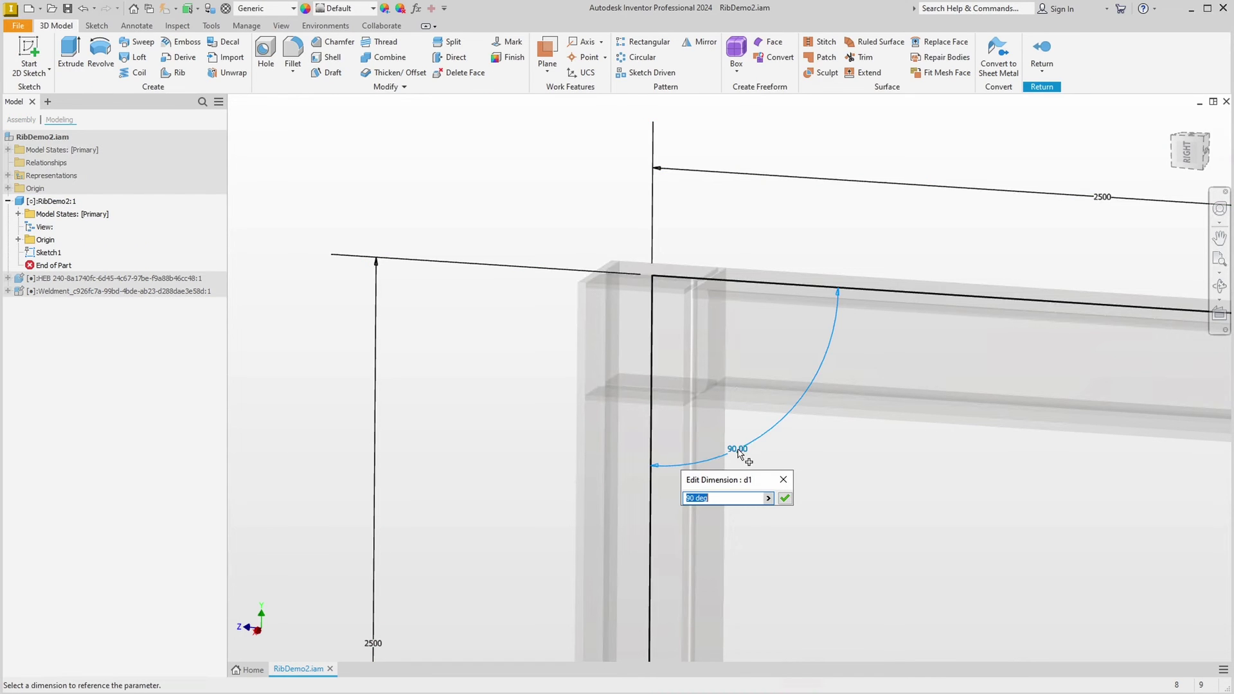
text(100)
key(Return)
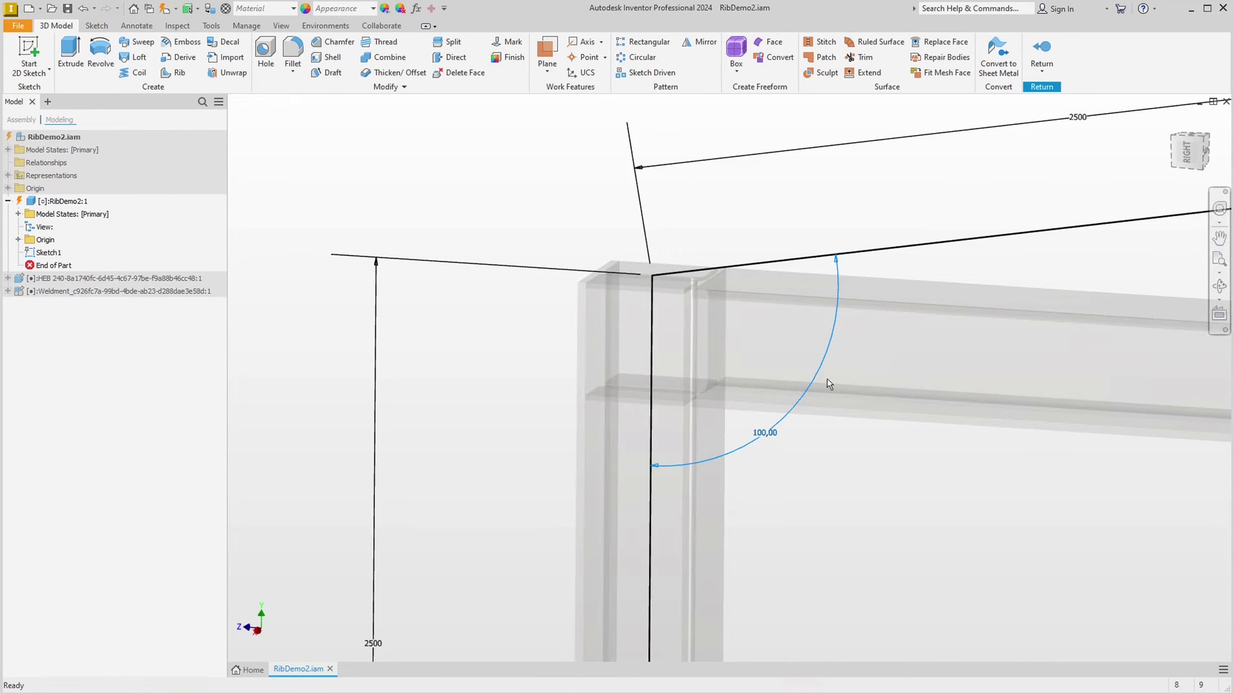
click(1042, 51)
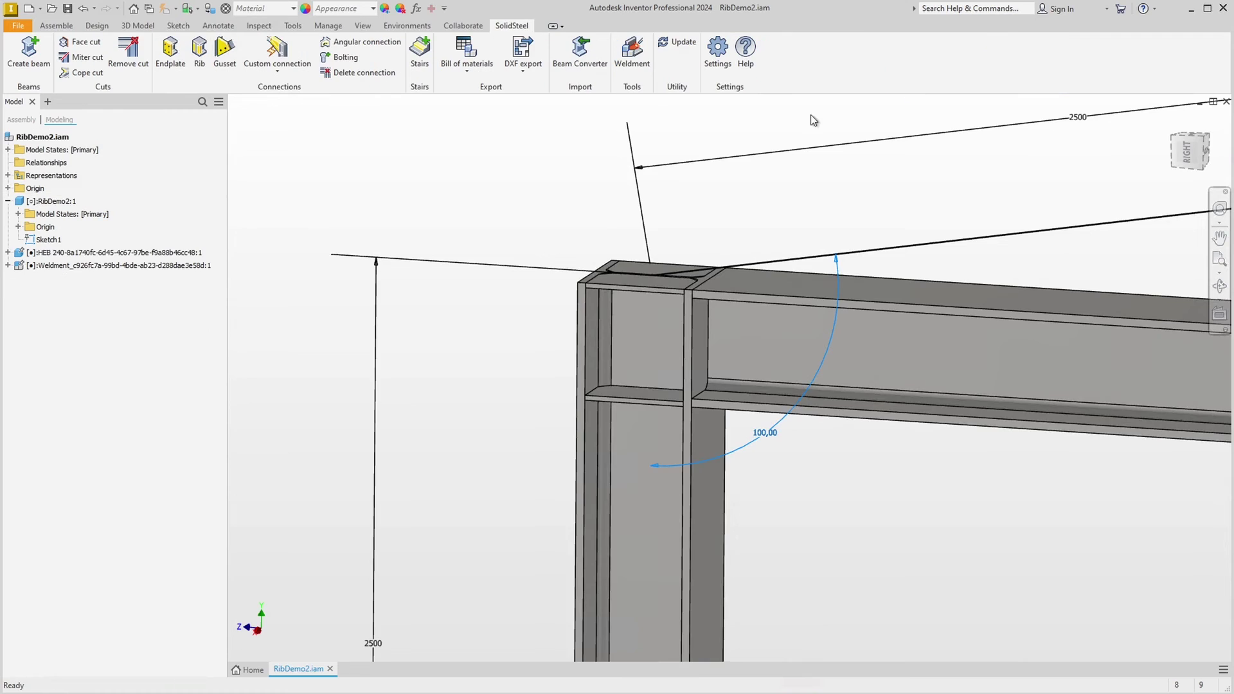
Update the rib connection to follow the new 100° angle.
click(680, 43)
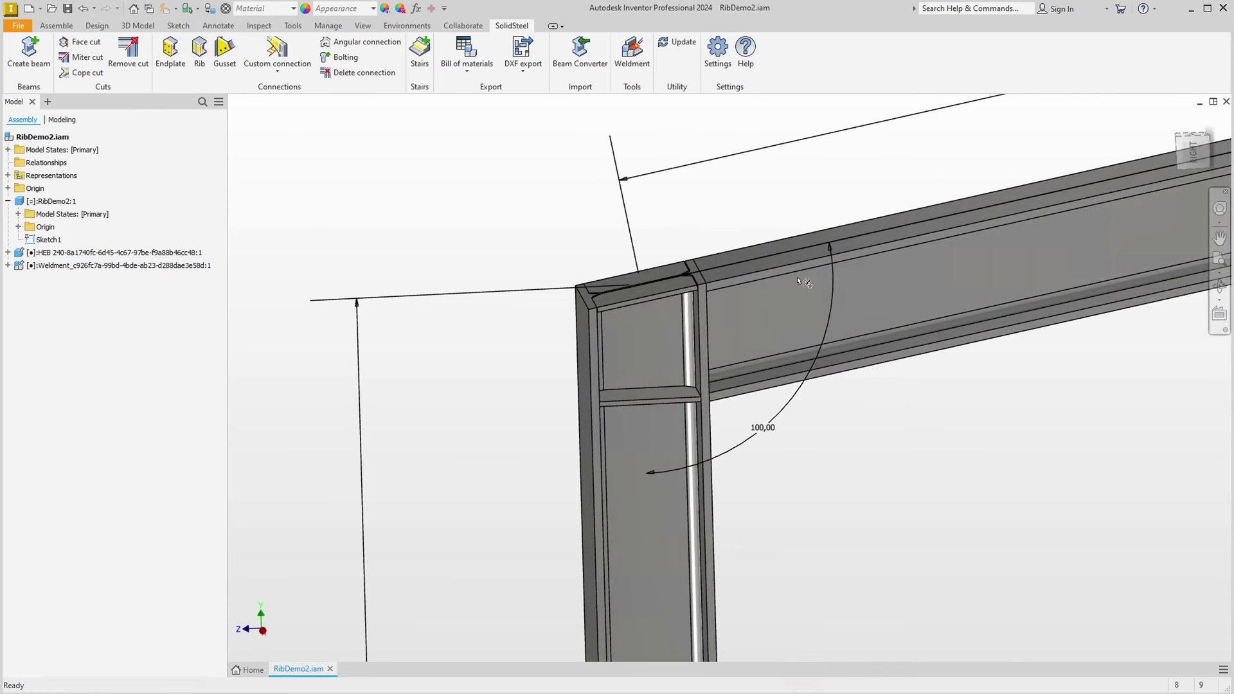
click(750, 281)
click(955, 528)
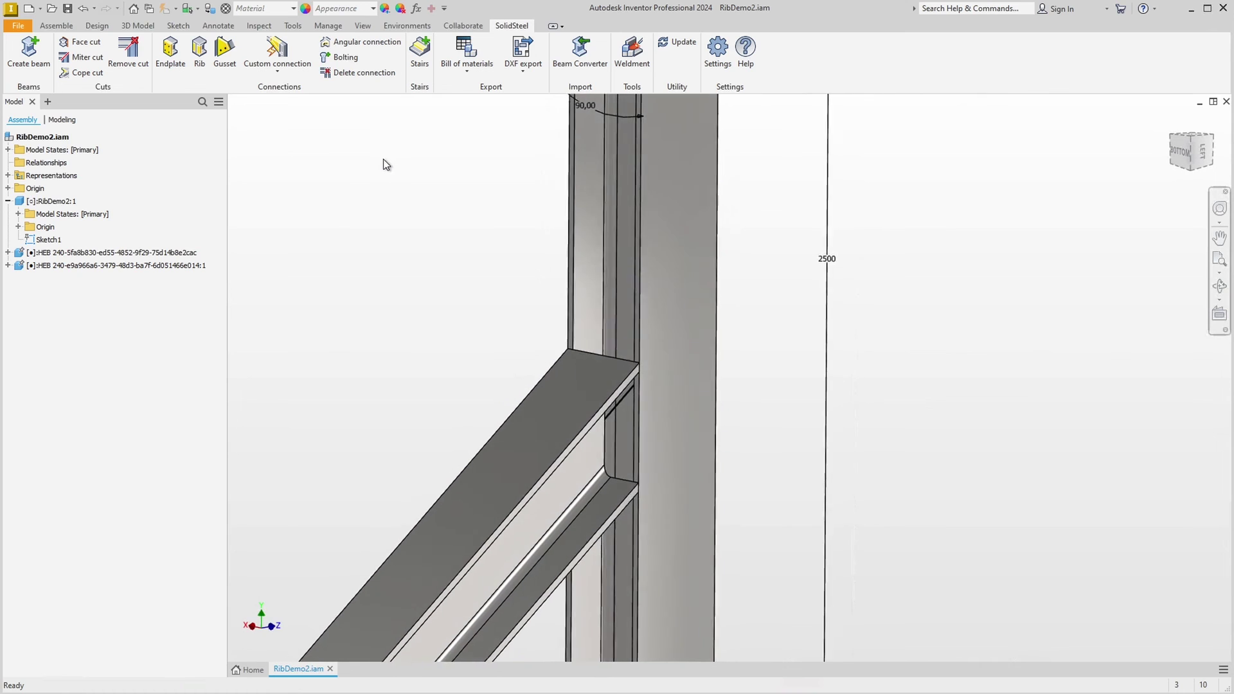
Preview a column rib at the diagonal beam's flange, trying a 30° tilt both ways, then enable collinear alignment.
click(200, 55)
click(646, 212)
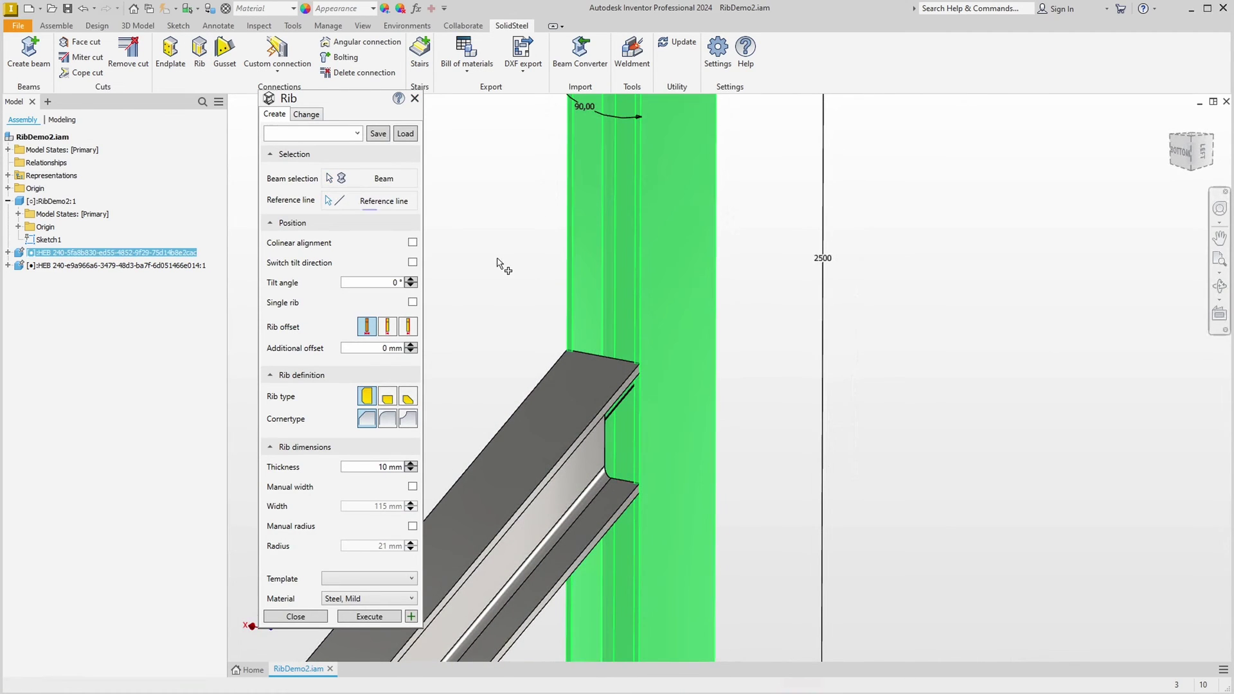
click(578, 438)
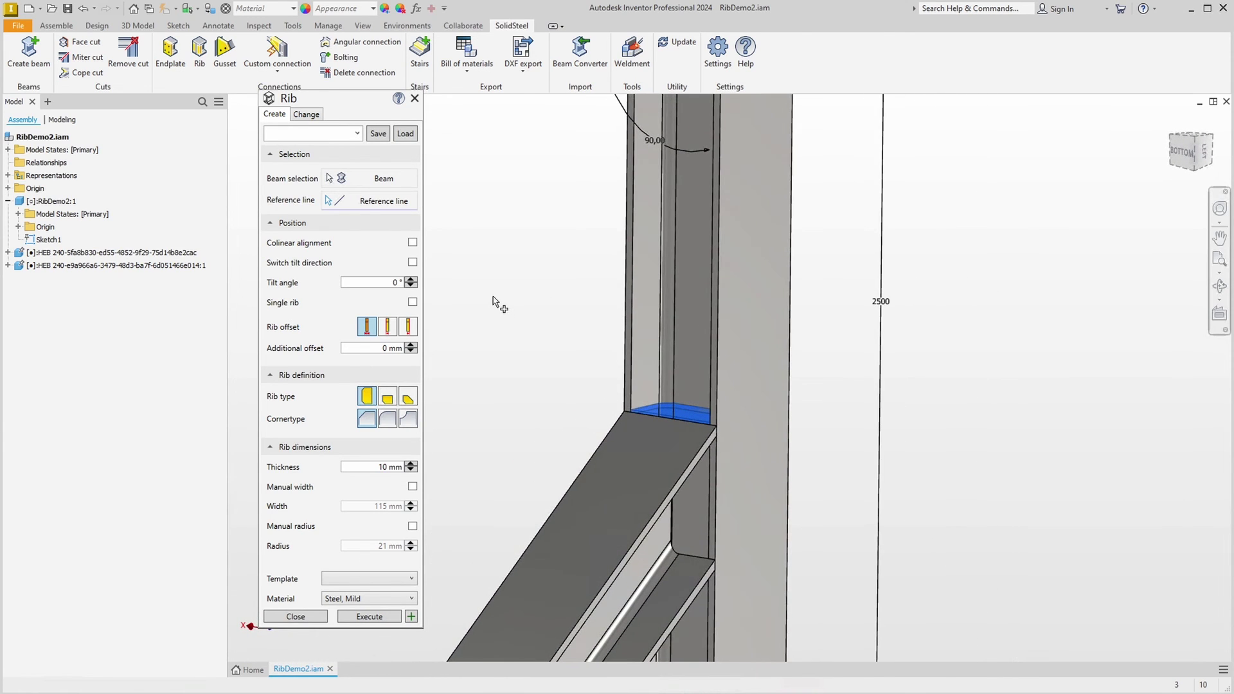
click(391, 282)
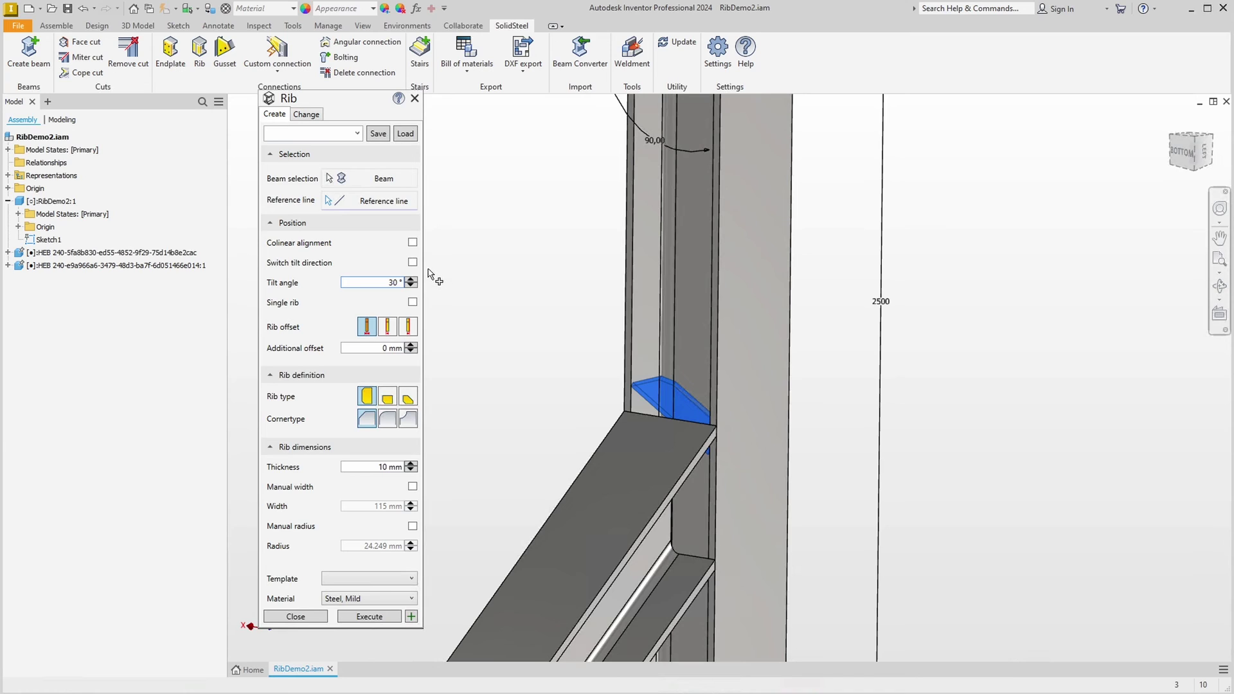
click(413, 263)
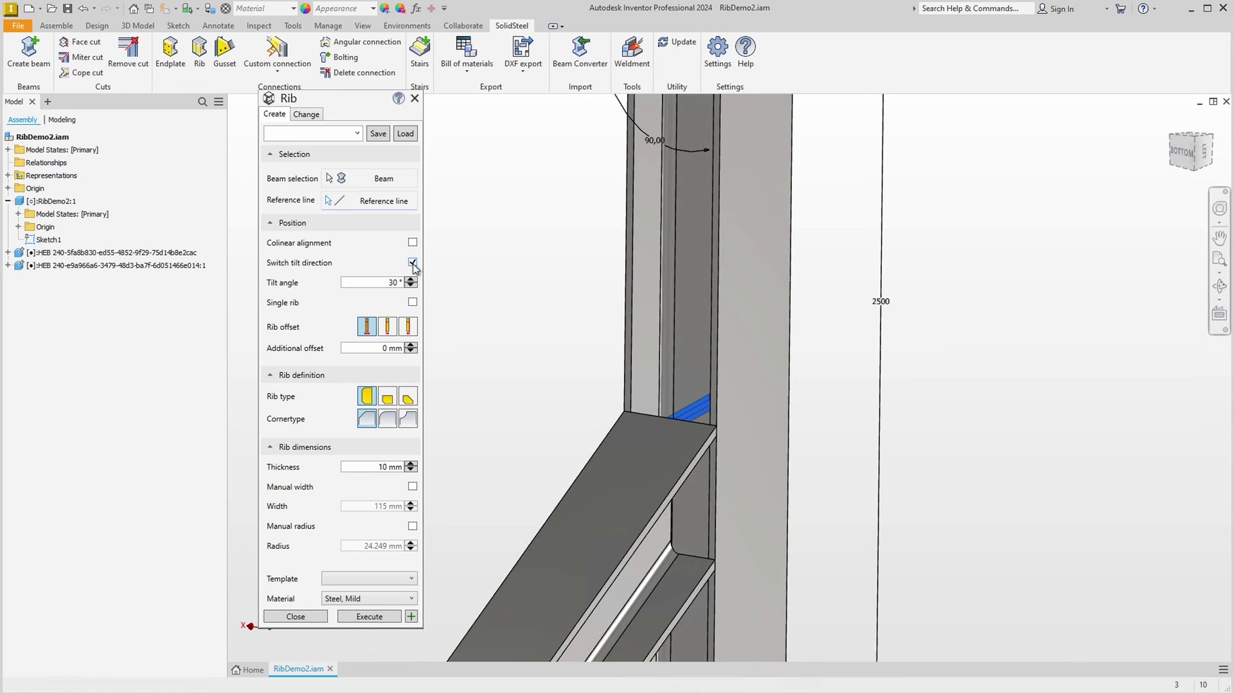
click(412, 263)
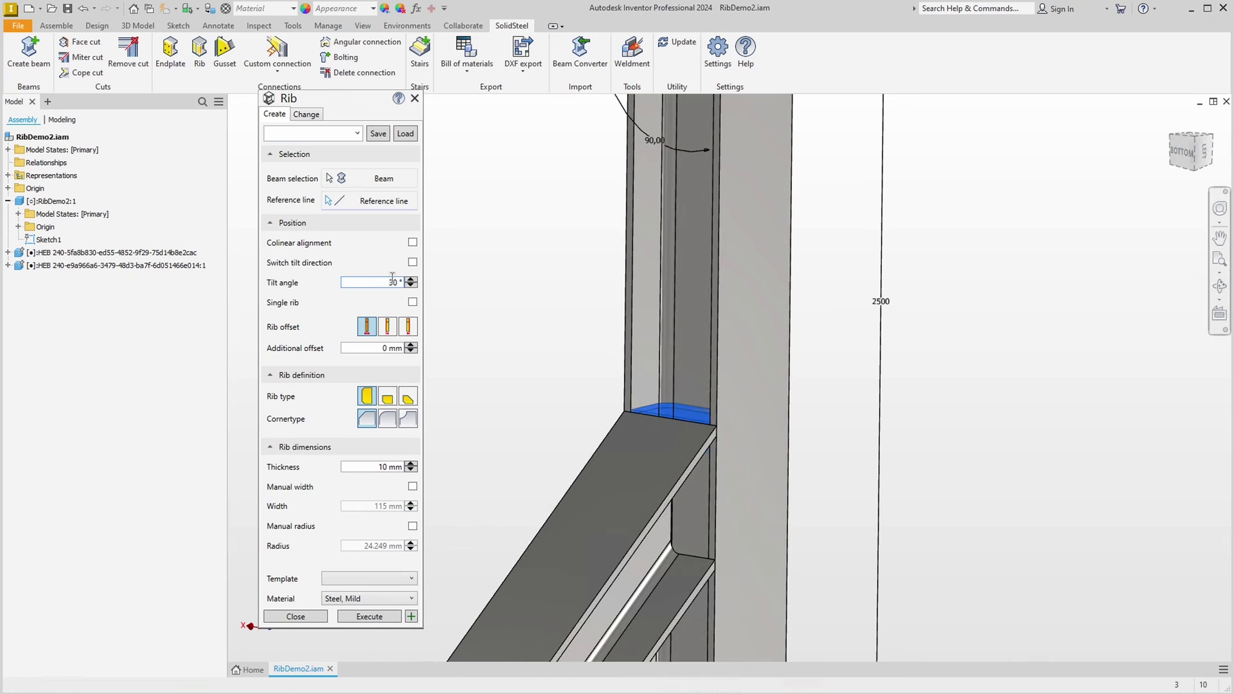
click(413, 243)
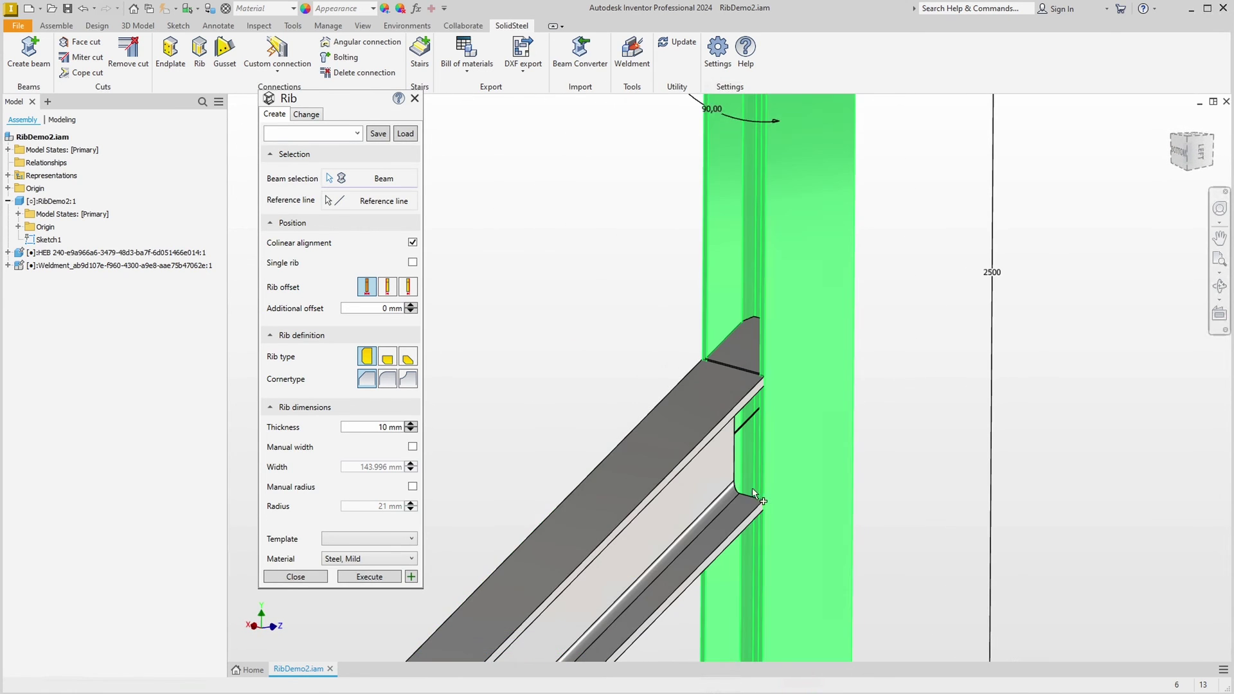
Add a horizontal rib at the diagonal beam's lower flange with collinear alignment off.
click(756, 496)
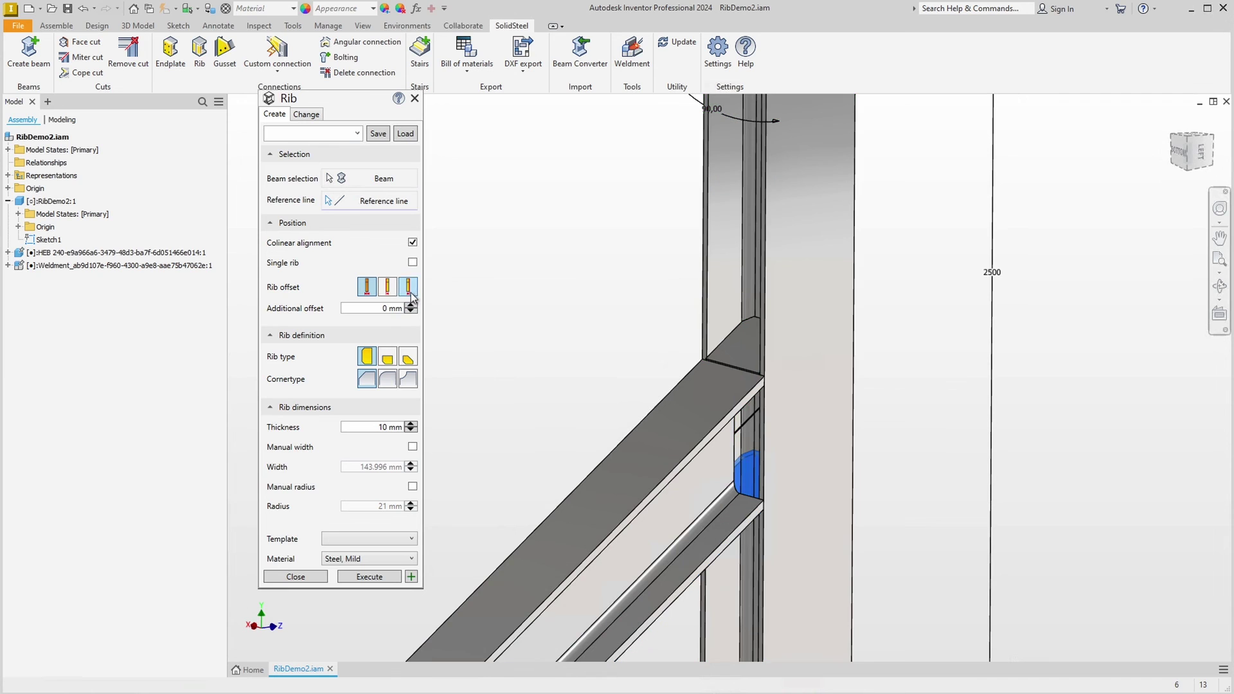
click(413, 242)
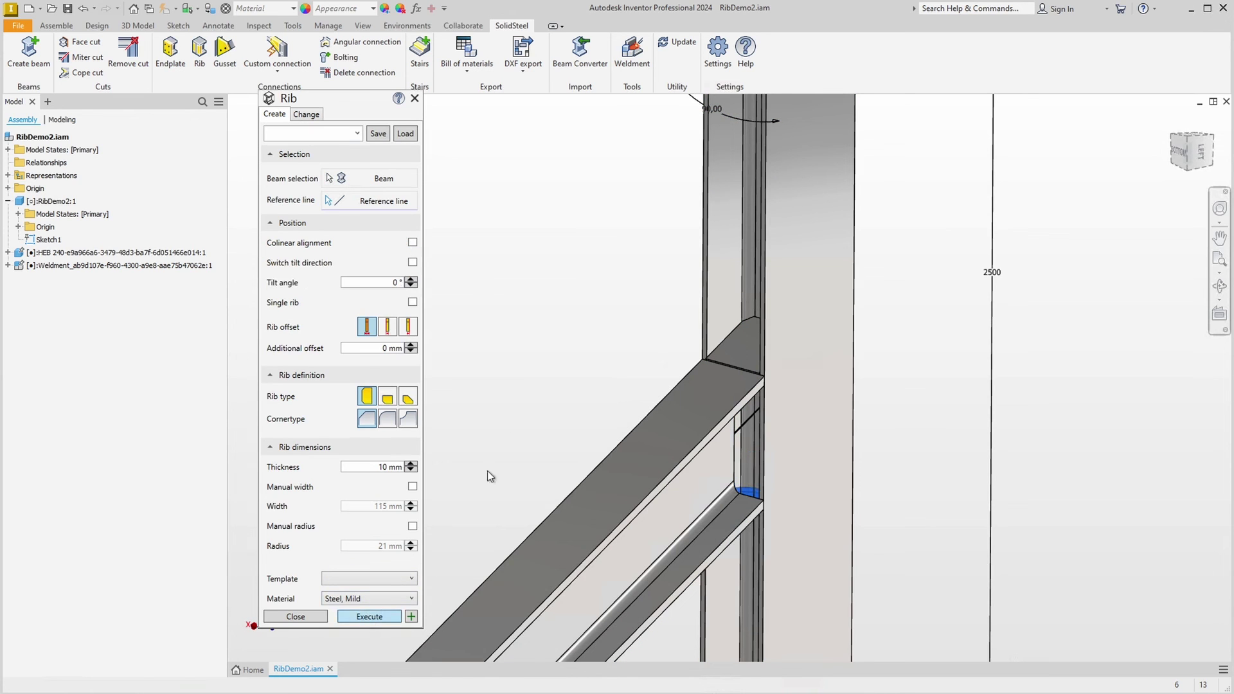
click(386, 617)
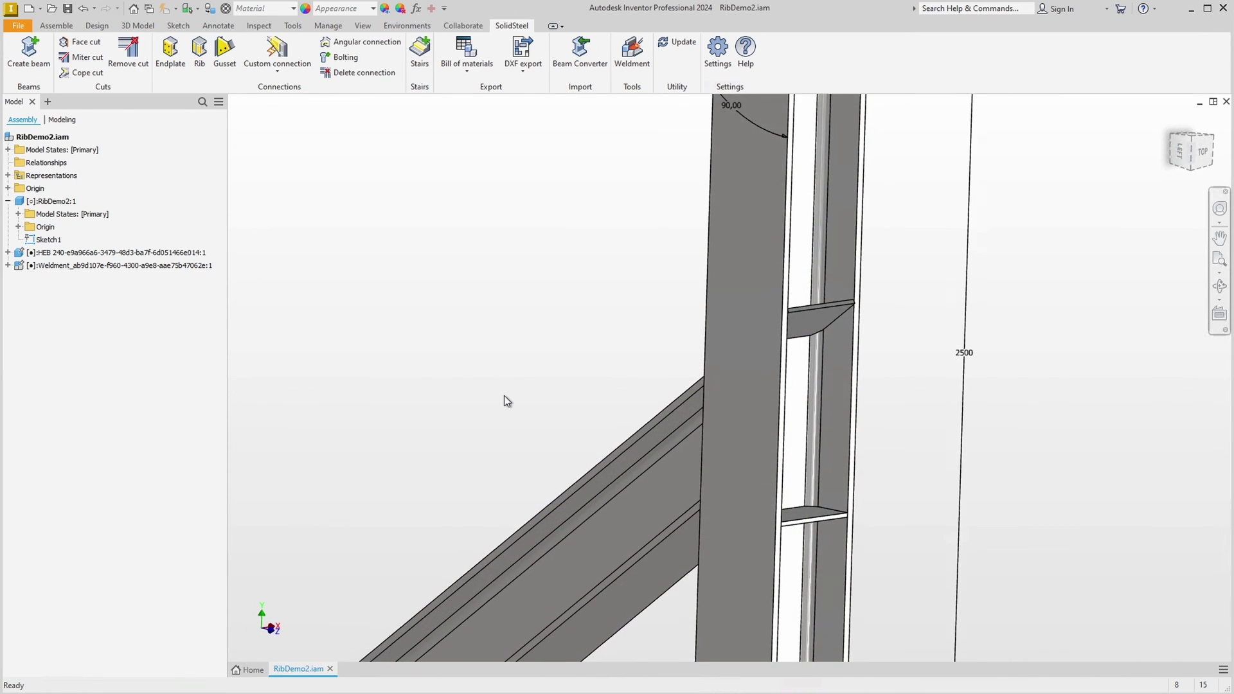